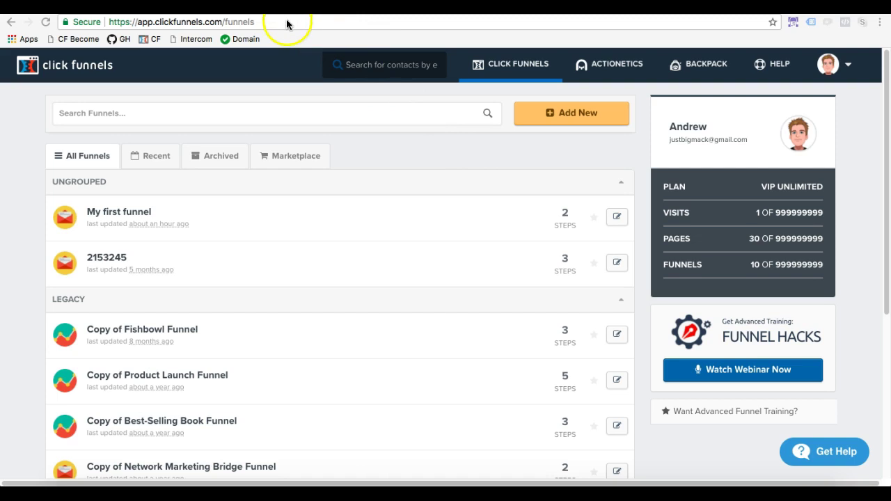
{"action": "left_click", "coordinate": [169, 22]}
{"action": "left_click", "coordinate": [157, 21]}
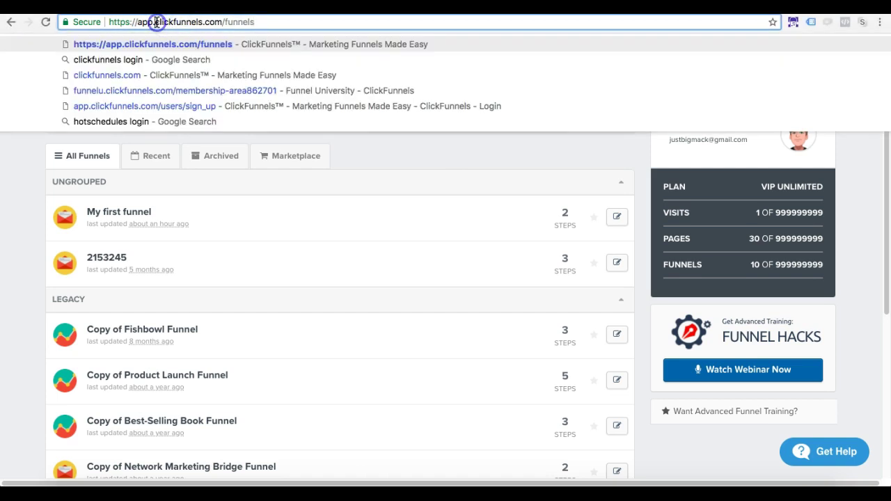
{"action": "left_click", "coordinate": [353, 149]}
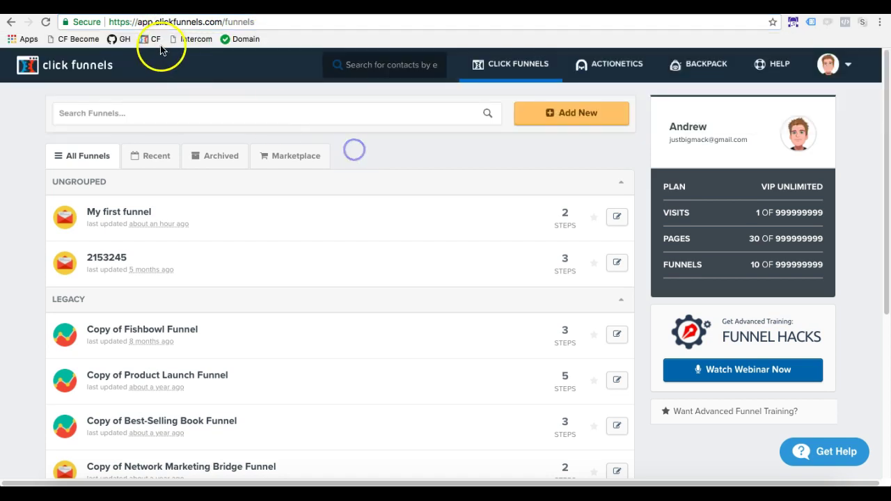
{"action": "left_click", "coordinate": [150, 22]}
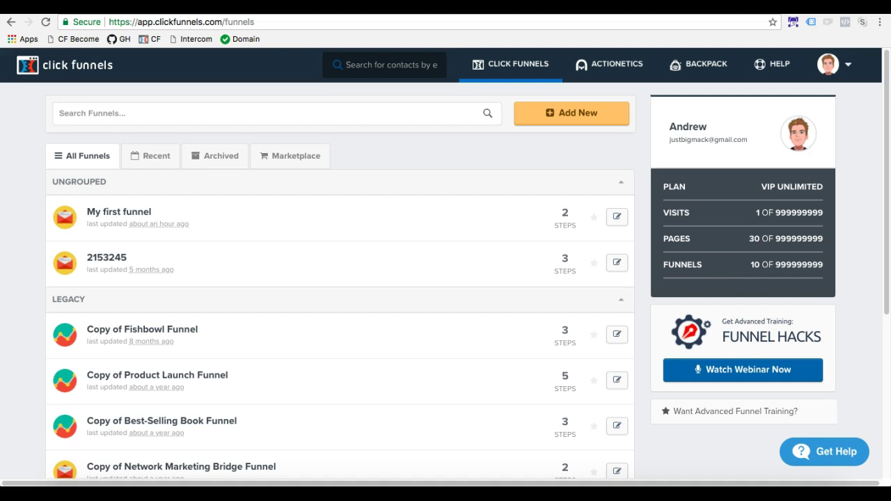
{"action": "left_click", "coordinate": [301, 179]}
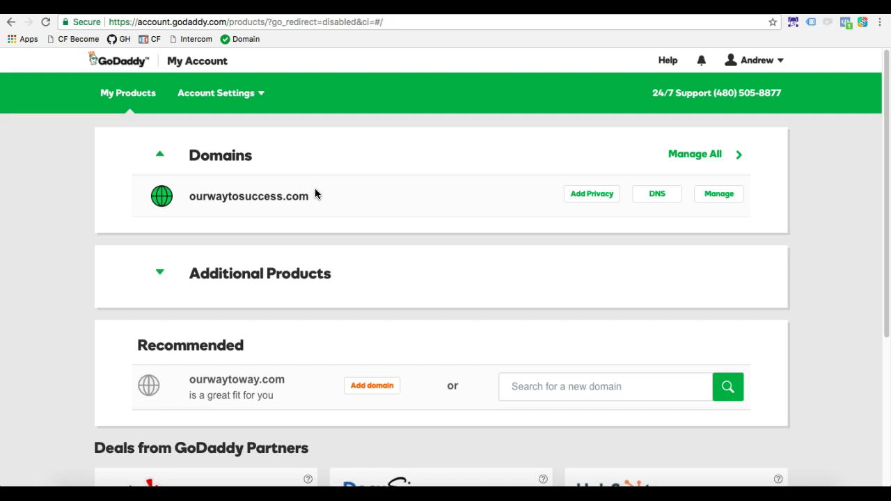
Switch to Cloudflare and add ourwaytosuccess.com, copied from the GoDaddy product list, as a new site.
{"action": "left_click", "coordinate": [324, 132]}
{"action": "left_click", "coordinate": [356, 202]}
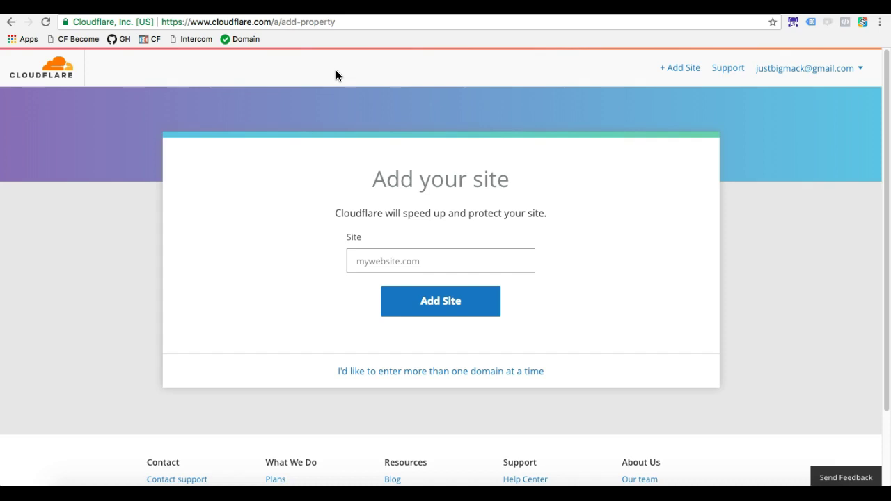
{"action": "left_click", "coordinate": [370, 262]}
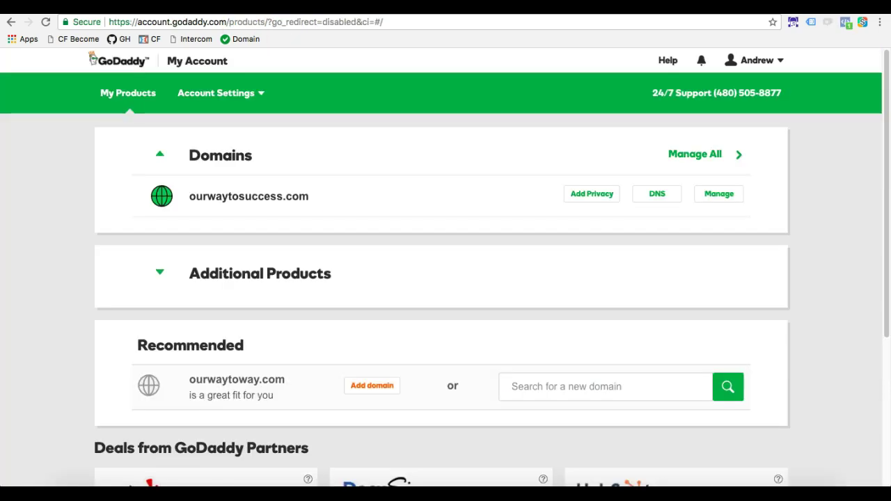
{"action": "left_click_drag", "start_coordinate": [310, 196], "coordinate": [185, 195]}
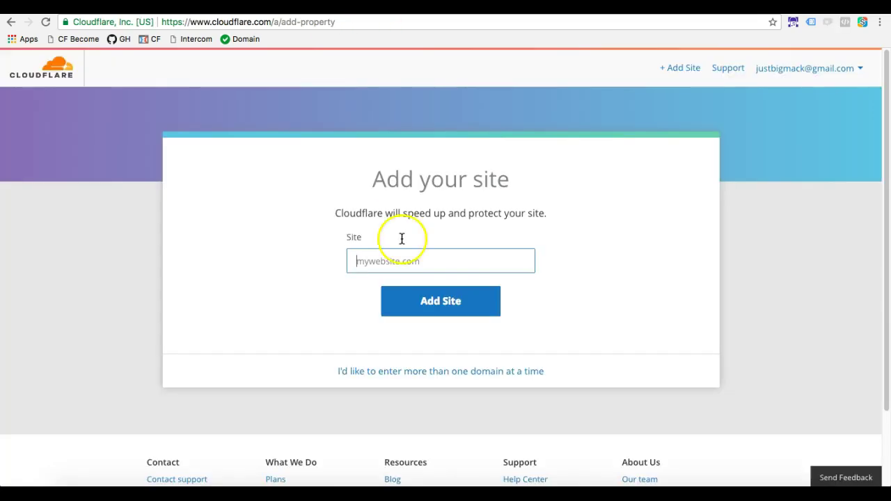
{"action": "type", "text": "ourwaytosuccess.com"}
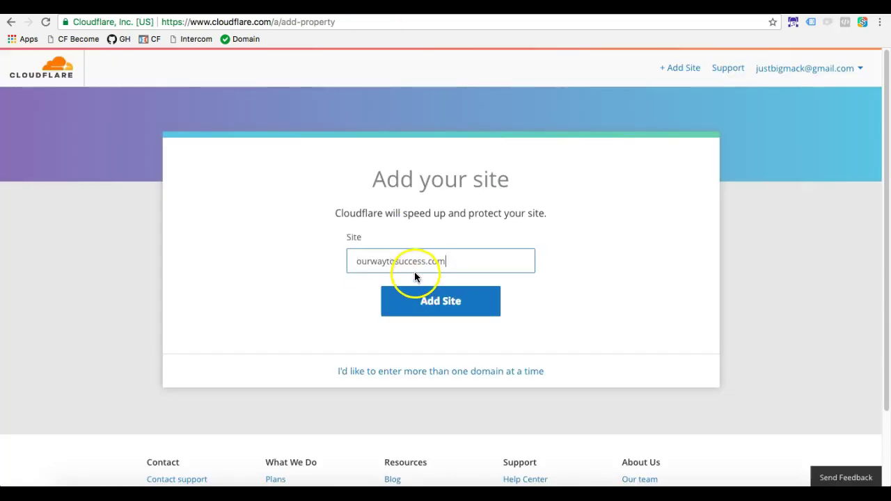
{"action": "left_click", "coordinate": [424, 302]}
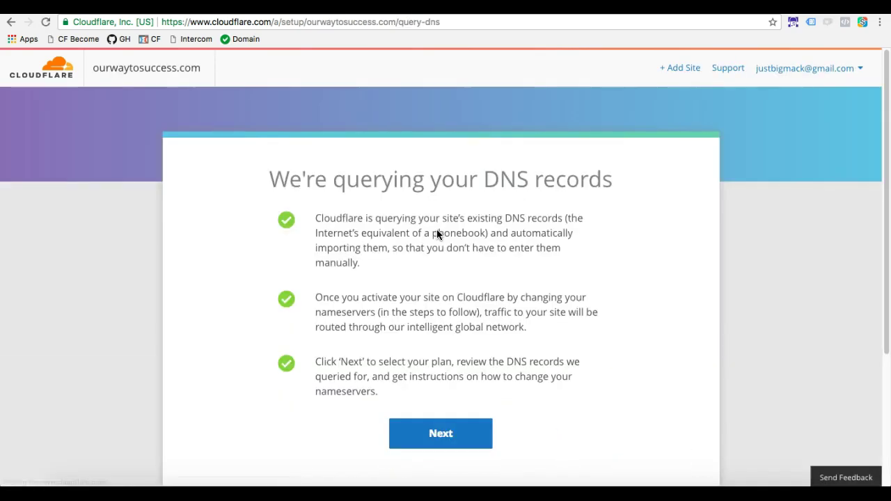
Proceed past the DNS query notice and confirm the Free $0/month plan for the site.
{"action": "scroll", "coordinate": [436, 234], "scroll_direction": "down", "scroll_amount": 2}
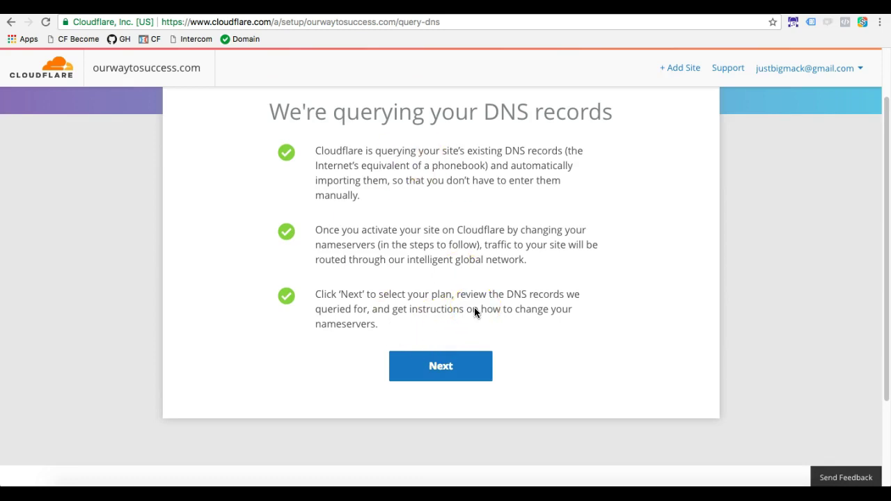
{"action": "scroll", "coordinate": [368, 158], "scroll_direction": "up", "scroll_amount": 1}
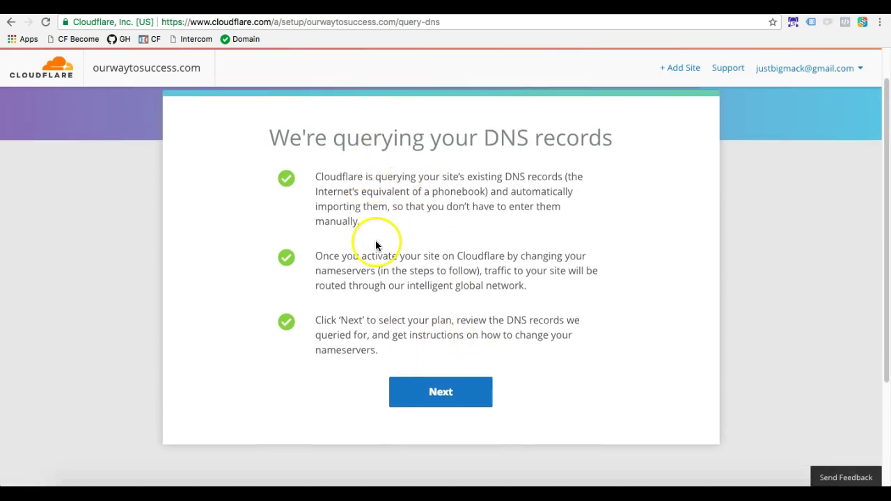
{"action": "left_click", "coordinate": [408, 391]}
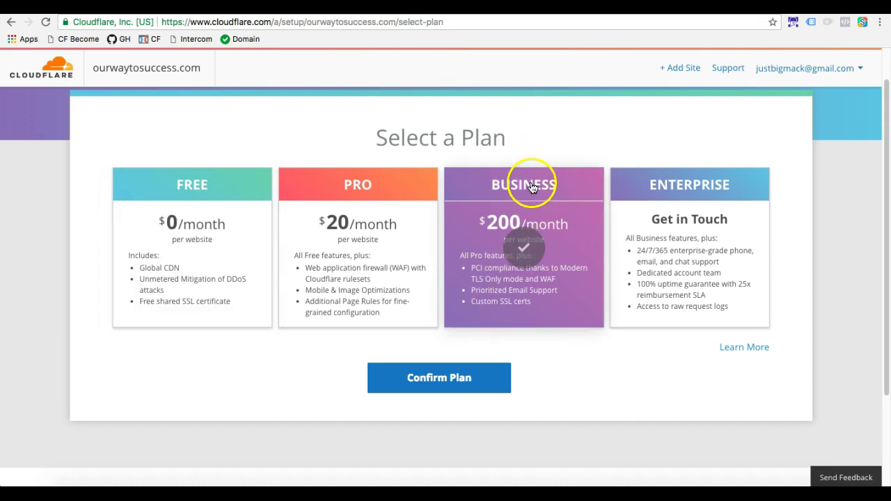
{"action": "left_click", "coordinate": [198, 241]}
{"action": "left_click", "coordinate": [449, 379]}
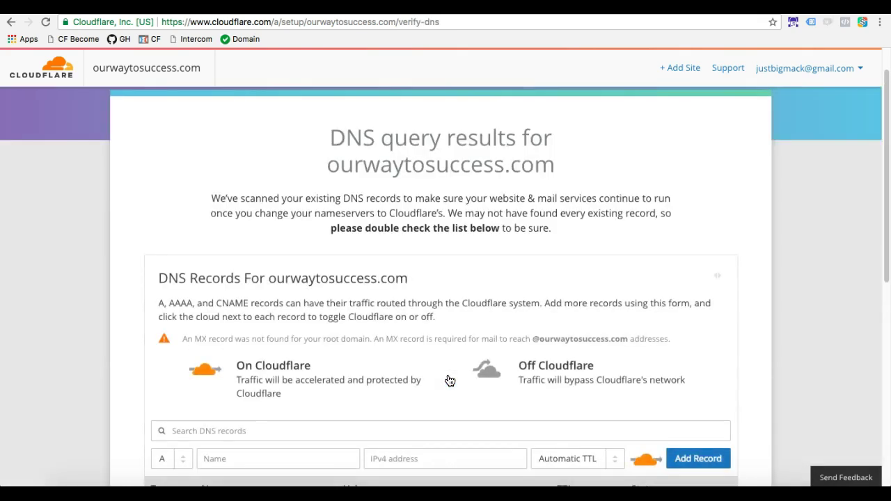
Review the scanned DNS records for ourwaytosuccess.com, and switch to GoDaddy to open that domain's DNS management.
{"action": "scroll", "coordinate": [449, 376], "scroll_direction": "down", "scroll_amount": 7}
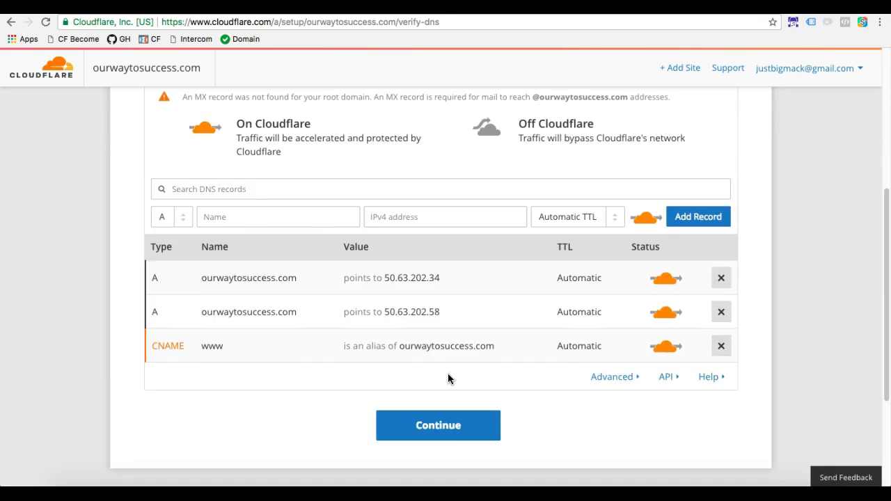
{"action": "scroll", "coordinate": [448, 373], "scroll_direction": "up", "scroll_amount": 6}
{"action": "scroll", "coordinate": [448, 375], "scroll_direction": "down", "scroll_amount": 3}
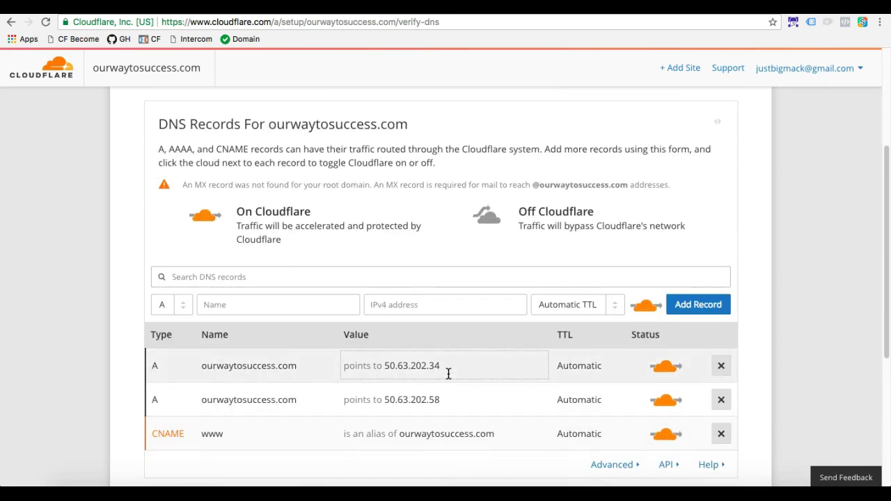
{"action": "scroll", "coordinate": [448, 373], "scroll_direction": "down", "scroll_amount": 3}
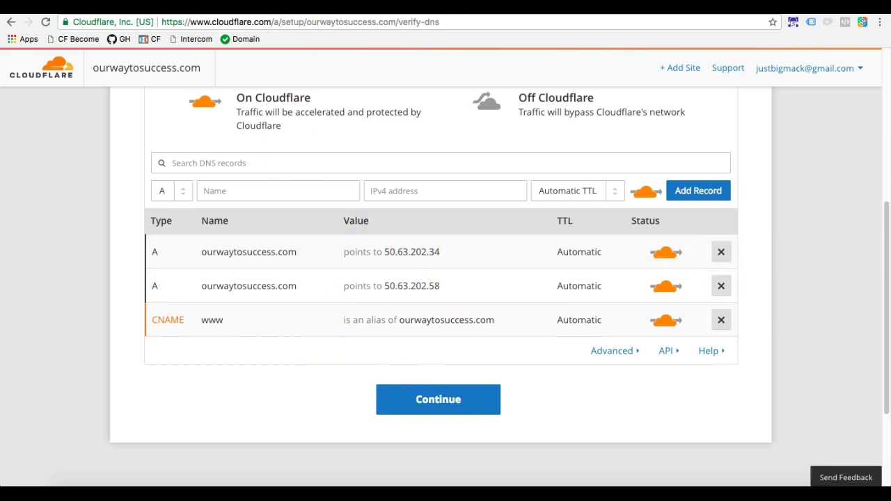
{"action": "left_click", "coordinate": [287, 7]}
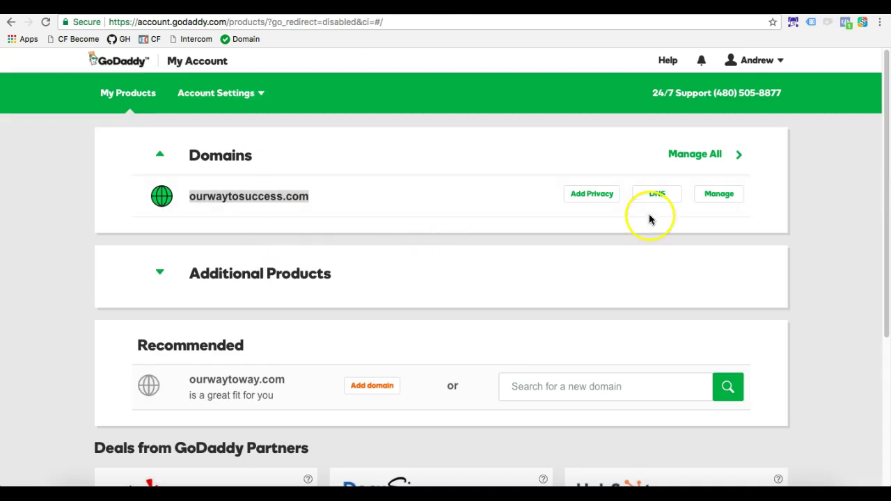
{"action": "left_click", "coordinate": [657, 193]}
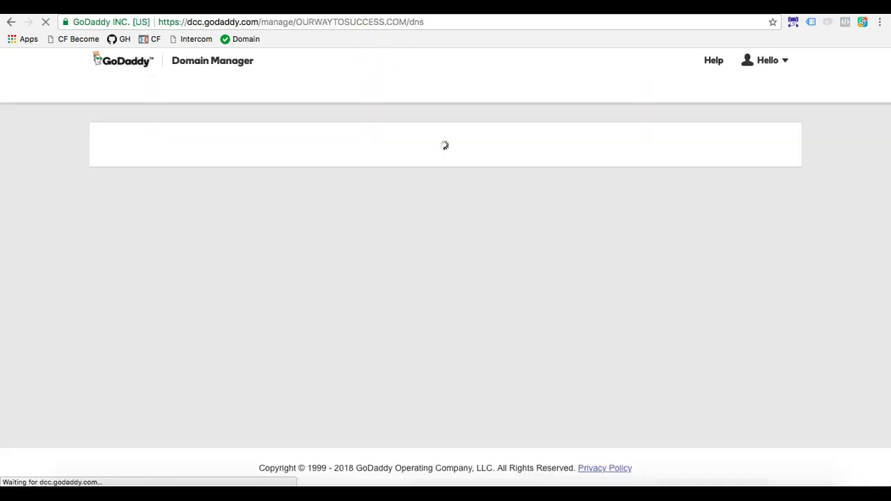
Switch back to Cloudflare, accept the scanned DNS records and continue to the nameserver change instructions.
{"action": "left_click", "coordinate": [383, 8]}
{"action": "left_click", "coordinate": [357, 288]}
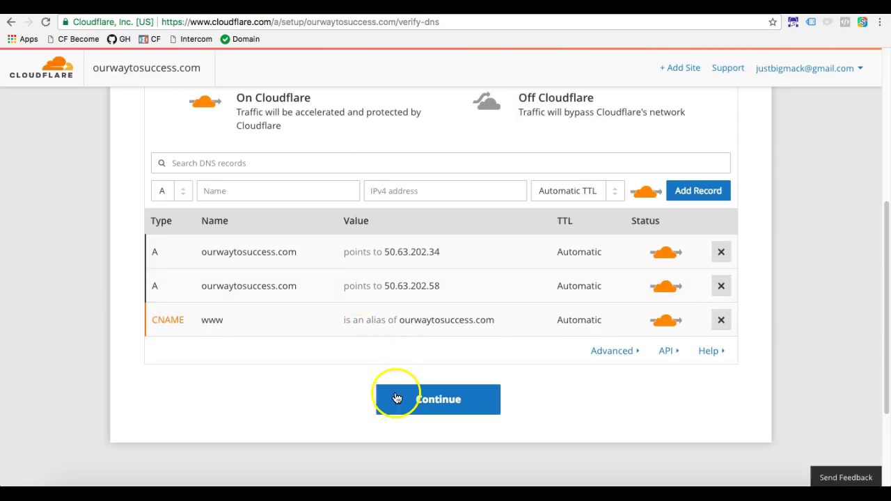
{"action": "left_click", "coordinate": [431, 398]}
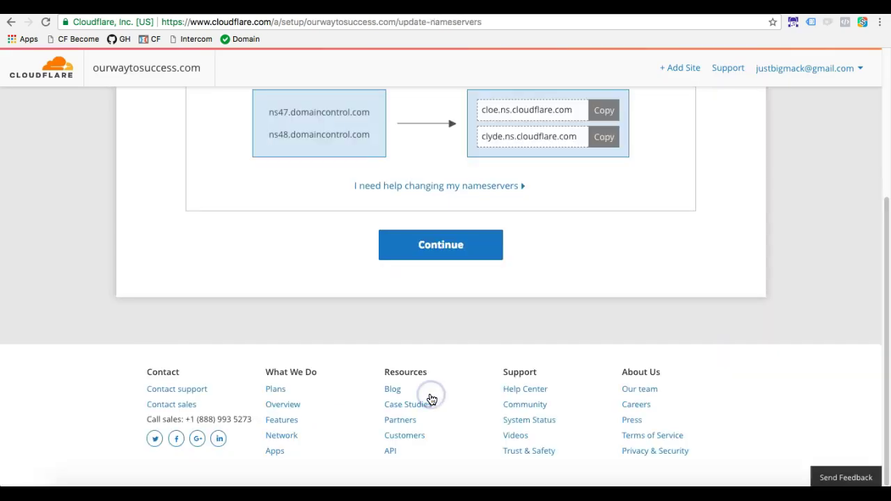
{"action": "scroll", "coordinate": [426, 185], "scroll_direction": "up", "scroll_amount": 5}
{"action": "left_click", "coordinate": [421, 167]}
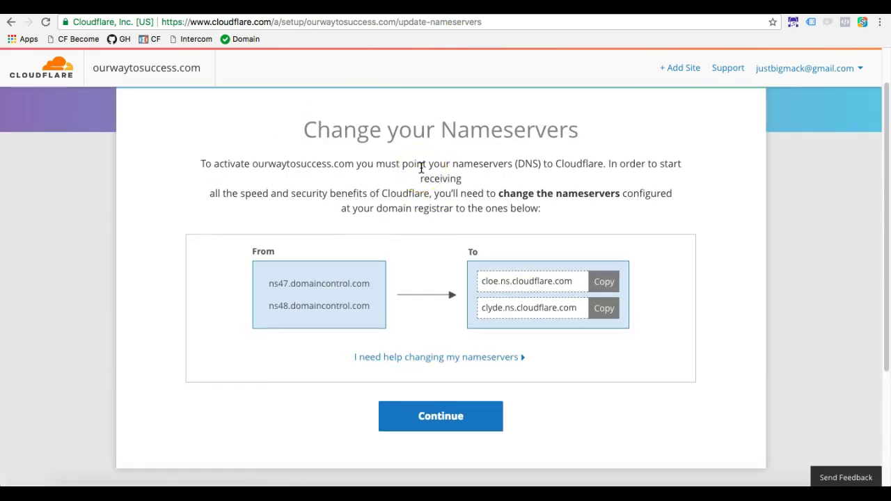
{"action": "left_click", "coordinate": [453, 144]}
Switch to GoDaddy's DNS management and start changing the domain's nameservers, choosing Custom as the new nameserver type.
{"action": "left_click", "coordinate": [285, 42]}
{"action": "left_click", "coordinate": [284, 220]}
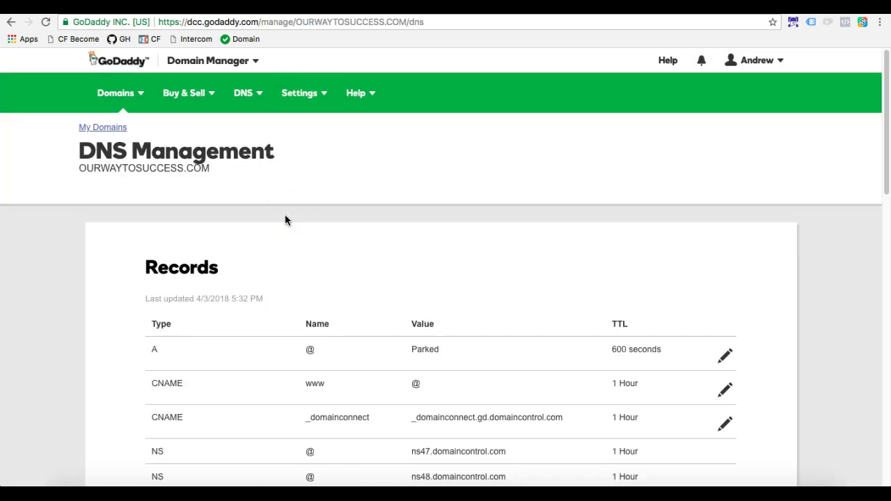
{"action": "scroll", "coordinate": [284, 219], "scroll_direction": "down", "scroll_amount": 2}
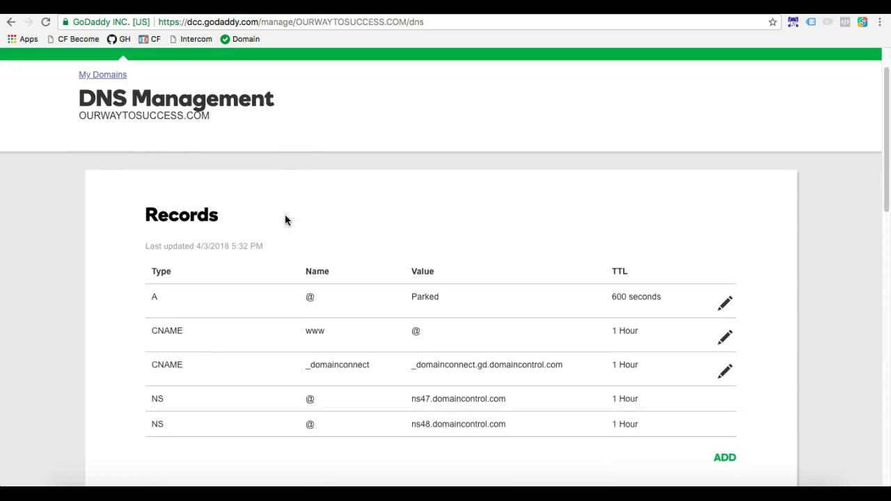
{"action": "scroll", "coordinate": [285, 218], "scroll_direction": "down", "scroll_amount": 5}
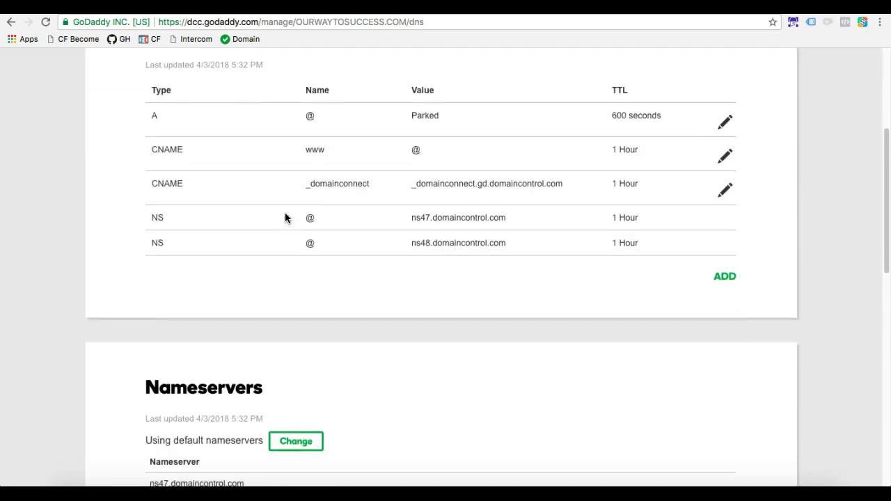
{"action": "scroll", "coordinate": [285, 218], "scroll_direction": "up", "scroll_amount": 4}
{"action": "left_click", "coordinate": [279, 254]}
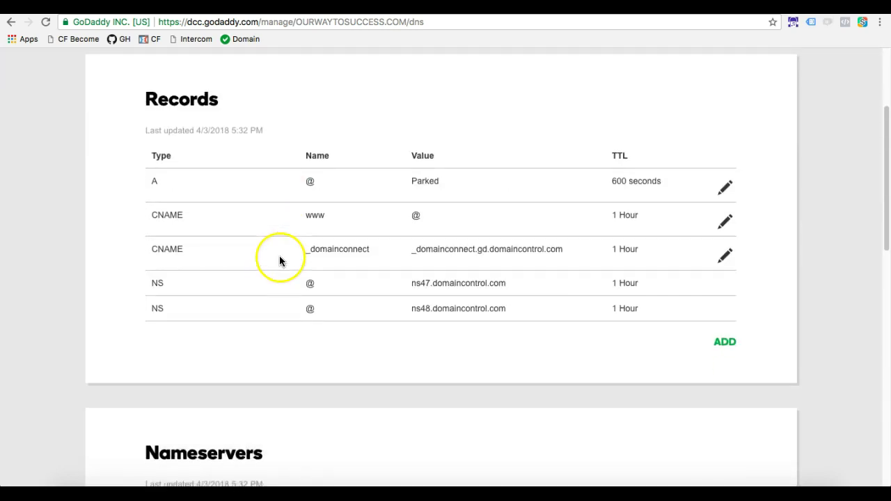
{"action": "scroll", "coordinate": [220, 211], "scroll_direction": "down", "scroll_amount": 4}
{"action": "scroll", "coordinate": [219, 211], "scroll_direction": "up", "scroll_amount": 4}
{"action": "scroll", "coordinate": [209, 230], "scroll_direction": "down", "scroll_amount": 3}
{"action": "scroll", "coordinate": [203, 293], "scroll_direction": "down", "scroll_amount": 4}
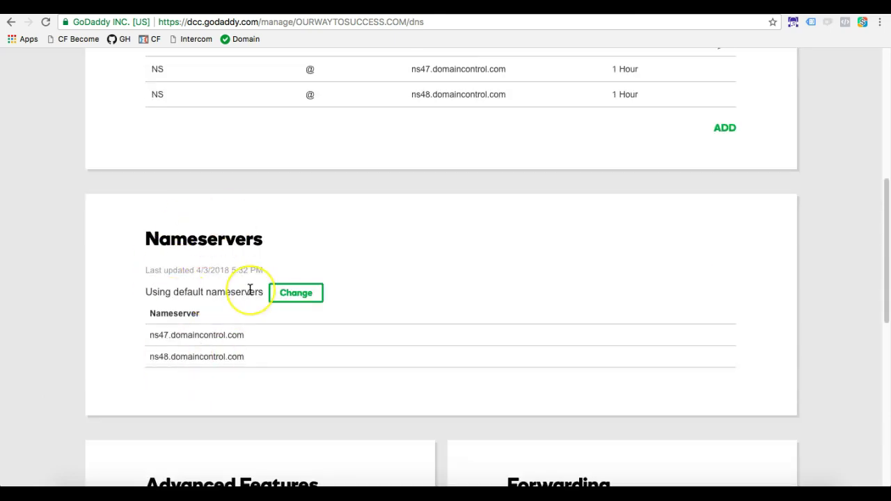
{"action": "left_click", "coordinate": [285, 296]}
{"action": "left_click", "coordinate": [257, 306]}
{"action": "left_click", "coordinate": [252, 327]}
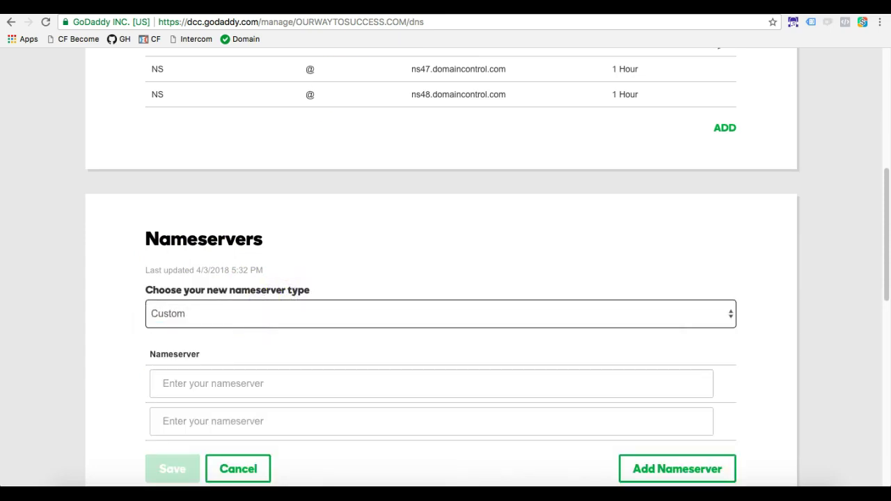
Copy cloe.ns.cloudflare.com from the Cloudflare instructions and enter it as the first custom nameserver in GoDaddy.
{"action": "key", "text": "ctrl+Tab"}
{"action": "left_click", "coordinate": [522, 288]}
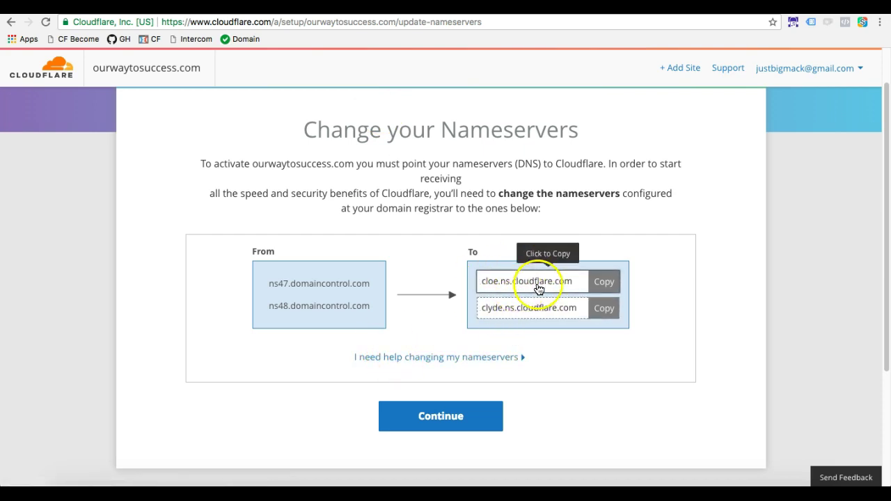
{"action": "left_click", "coordinate": [602, 283]}
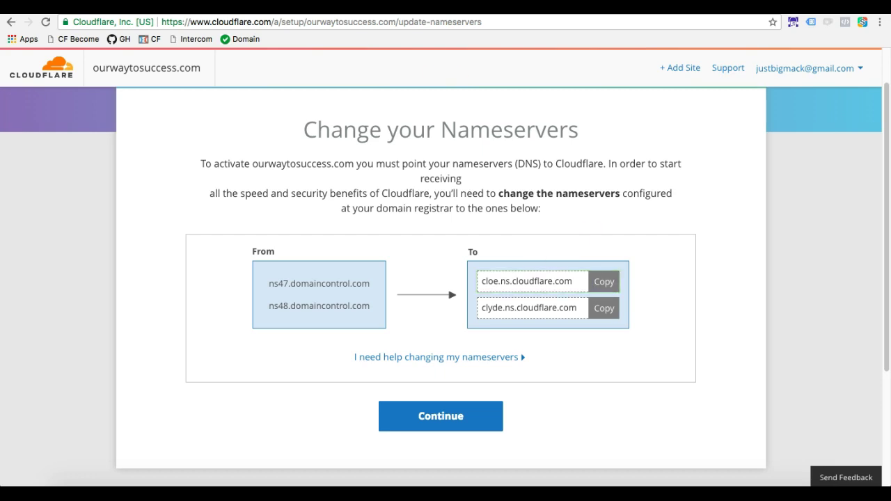
{"action": "key", "text": "ctrl+shift+Tab"}
{"action": "left_click", "coordinate": [216, 383]}
{"action": "key", "text": "ctrl+v"}
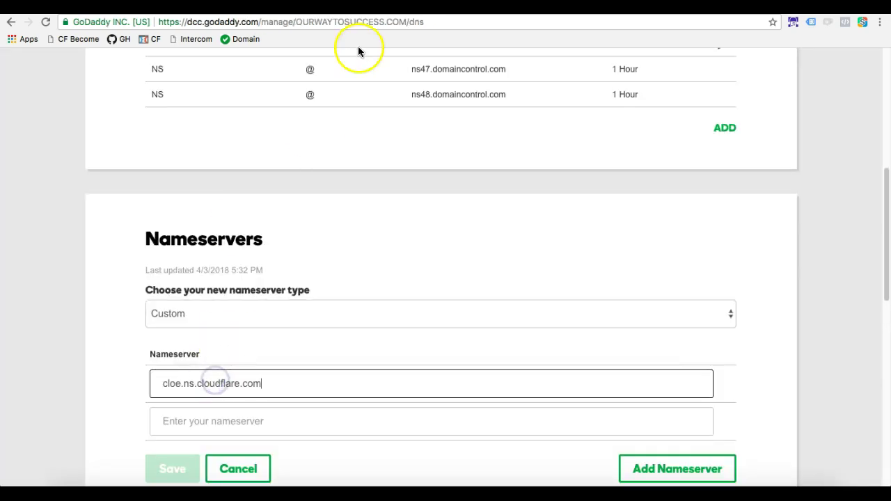
Copy clyde.ns.cloudflare.com from Cloudflare into GoDaddy as the second custom nameserver and save the nameserver change.
{"action": "key", "text": "ctrl+Tab"}
{"action": "left_click", "coordinate": [603, 308]}
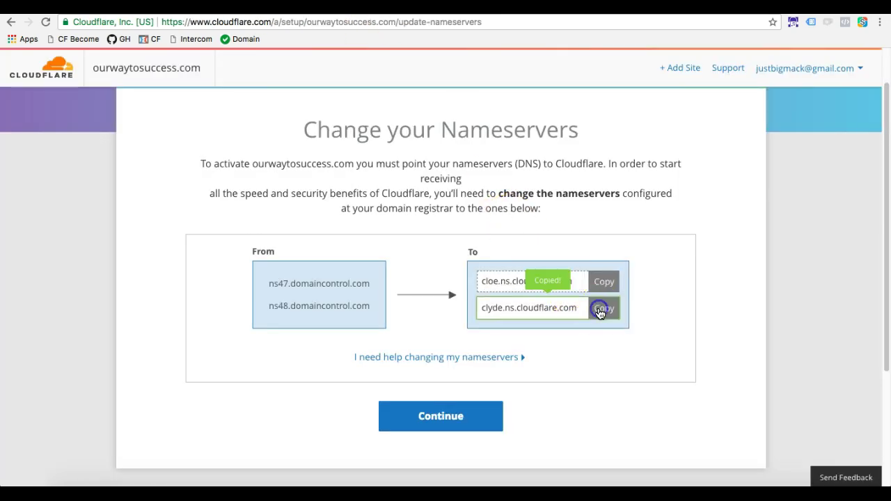
{"action": "key", "text": "ctrl+shift+Tab"}
{"action": "left_click", "coordinate": [233, 426]}
{"action": "key", "text": "ctrl+v"}
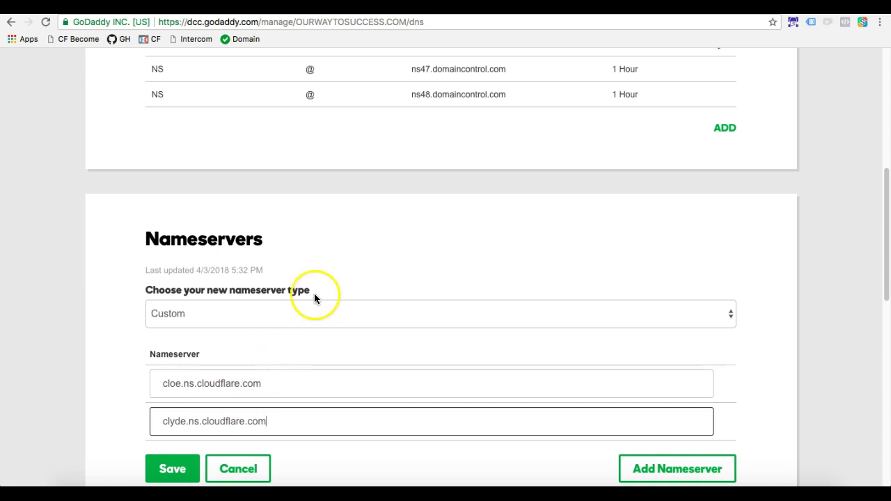
{"action": "left_click", "coordinate": [170, 468]}
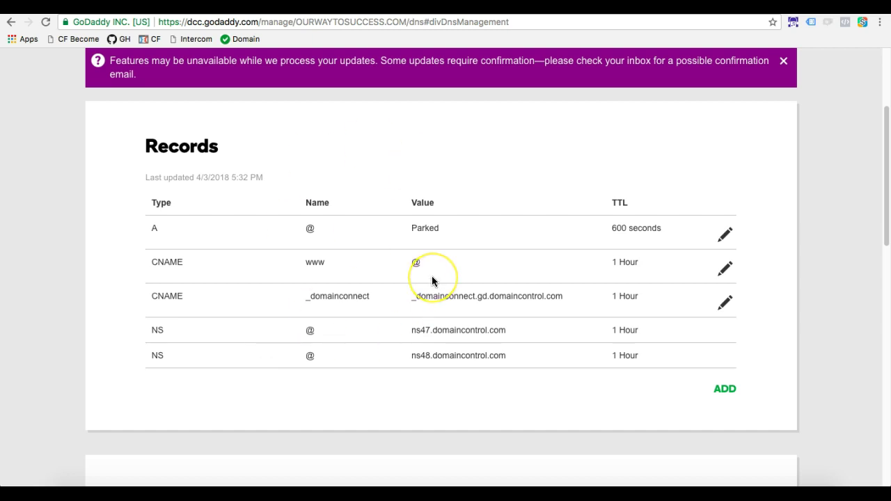
Reload the domain's DNS management page and check its nameserver list.
{"action": "scroll", "coordinate": [431, 276], "scroll_direction": "down", "scroll_amount": 2}
{"action": "scroll", "coordinate": [431, 276], "scroll_direction": "up", "scroll_amount": 6}
{"action": "key", "text": "super+r"}
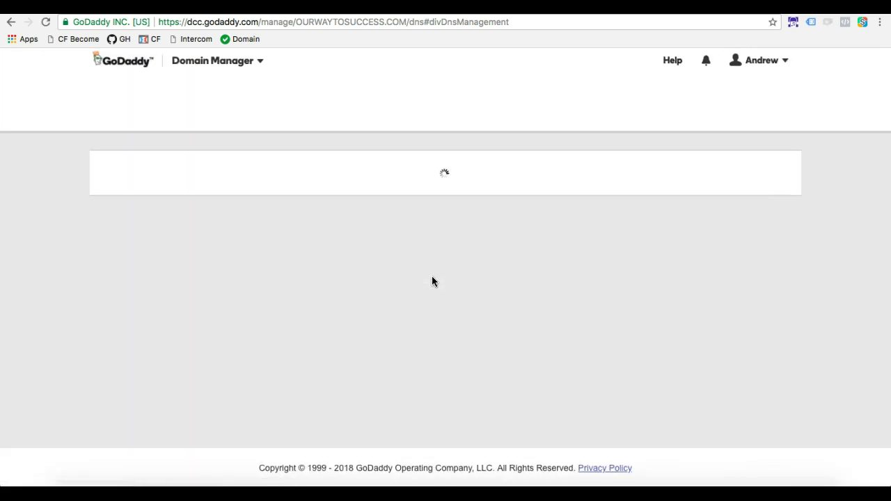
{"action": "scroll", "coordinate": [432, 274], "scroll_direction": "down", "scroll_amount": 8}
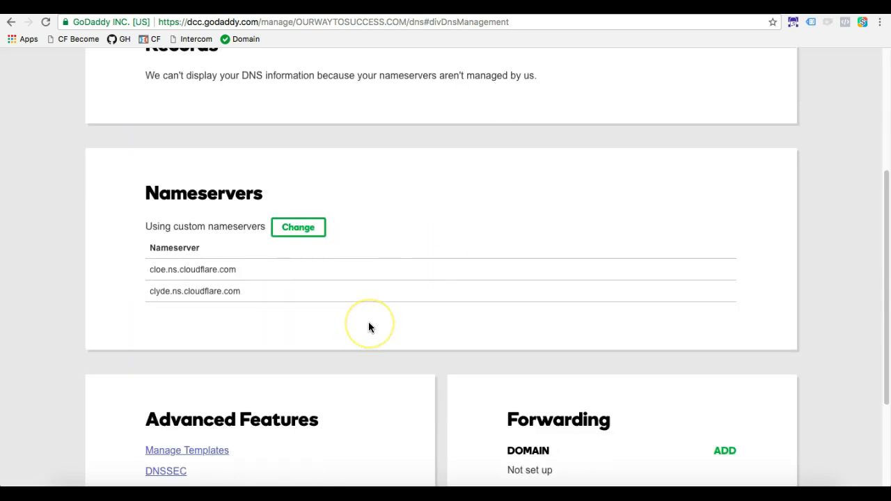
Examine the Records notice and the nameserver list on GoDaddy's DNS management page.
{"action": "scroll", "coordinate": [367, 292], "scroll_direction": "up", "scroll_amount": 2}
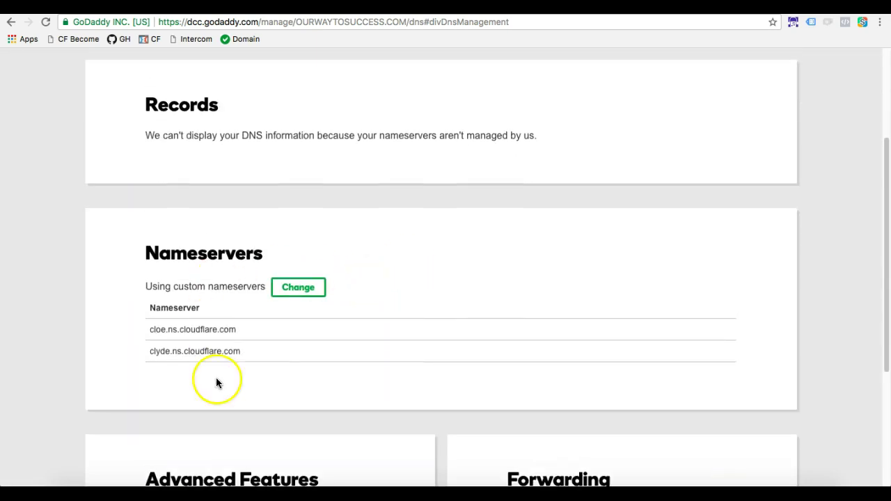
{"action": "scroll", "coordinate": [263, 344], "scroll_direction": "up", "scroll_amount": 5}
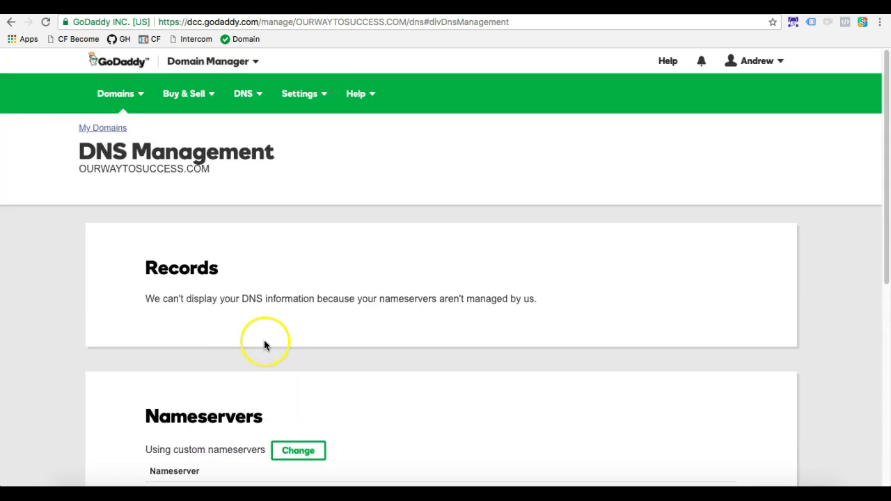
{"action": "scroll", "coordinate": [264, 342], "scroll_direction": "down", "scroll_amount": 4}
{"action": "left_click_drag", "start_coordinate": [145, 190], "coordinate": [538, 191]}
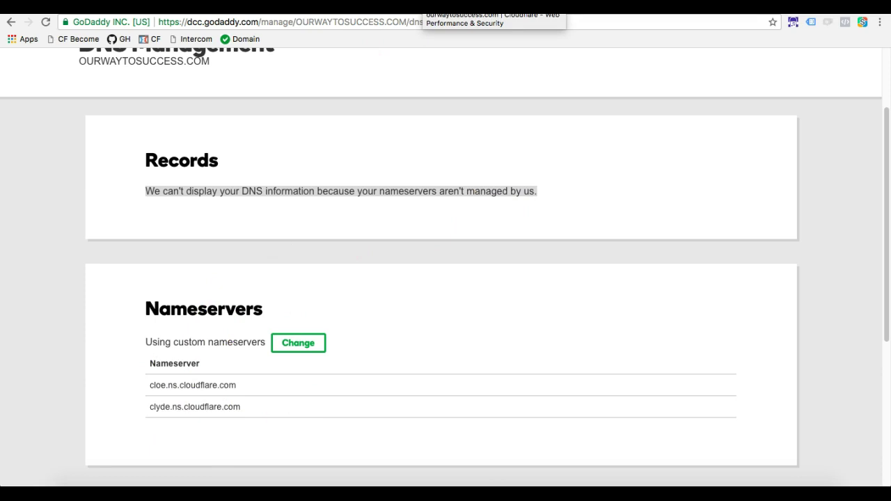
Switch to Cloudflare, continue to the overview of ourwaytosuccess.com and request a recheck of its nameservers.
{"action": "left_click", "coordinate": [421, 5]}
{"action": "left_click", "coordinate": [426, 417]}
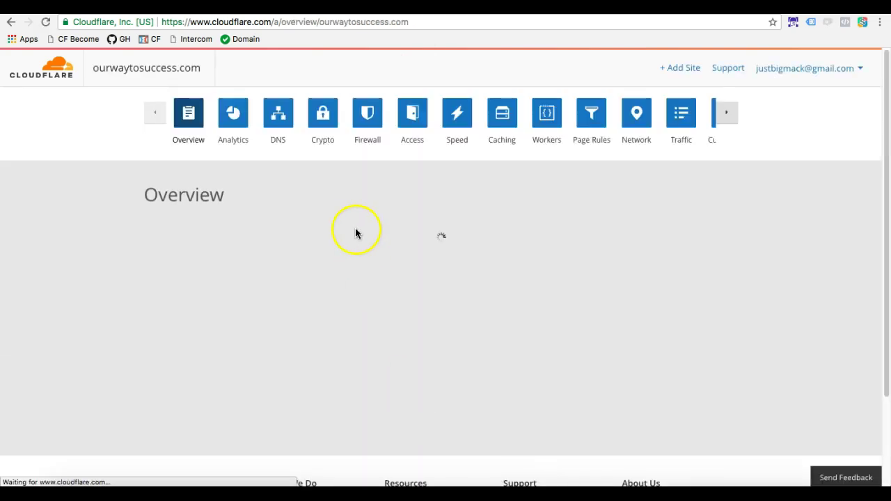
{"action": "scroll", "coordinate": [384, 385], "scroll_direction": "down", "scroll_amount": 2}
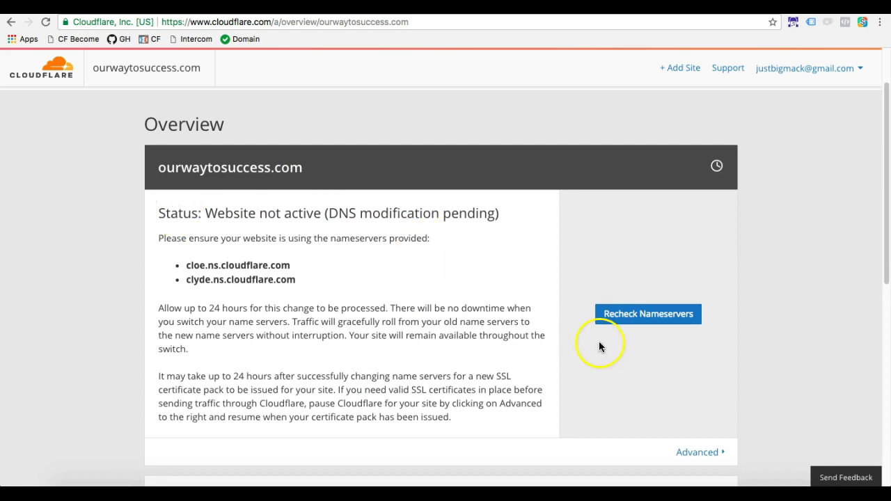
{"action": "left_click", "coordinate": [616, 321]}
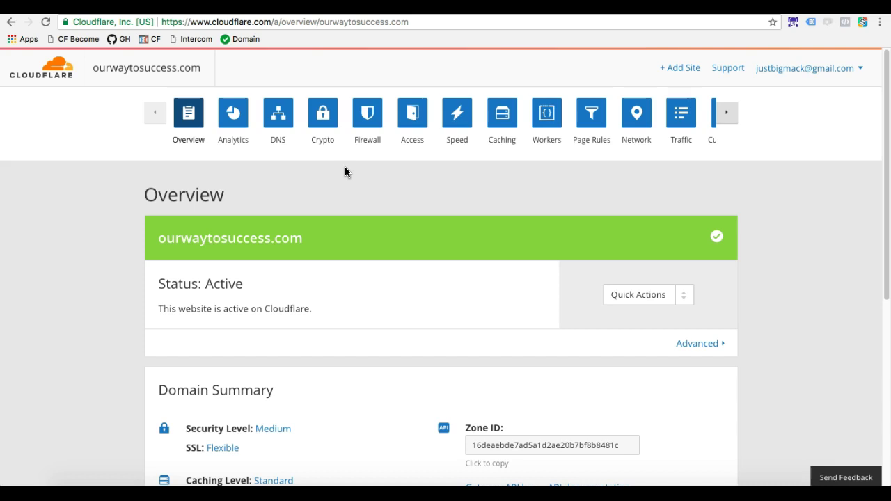
In Cloudflare's DNS settings, fill in a new CNAME record named support with target.clickfunnels.com as its domain name.
{"action": "left_click", "coordinate": [277, 117]}
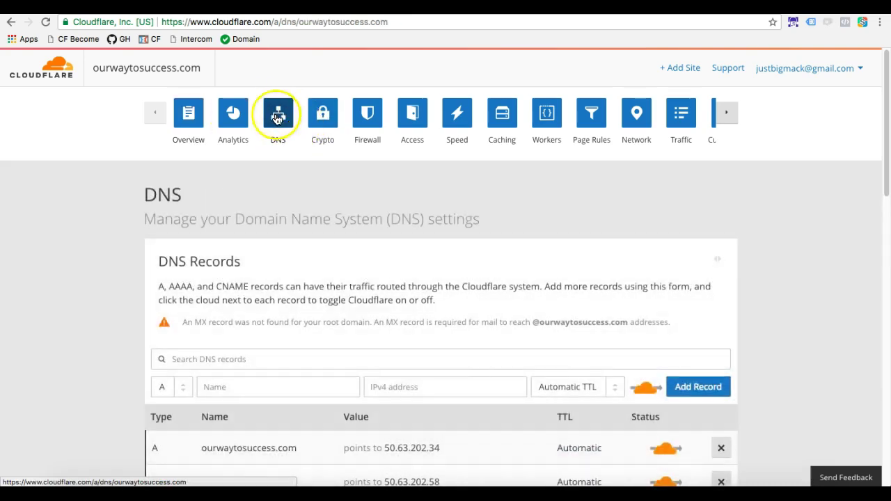
{"action": "scroll", "coordinate": [286, 292], "scroll_direction": "down", "scroll_amount": 3}
{"action": "scroll", "coordinate": [286, 293], "scroll_direction": "up", "scroll_amount": 2}
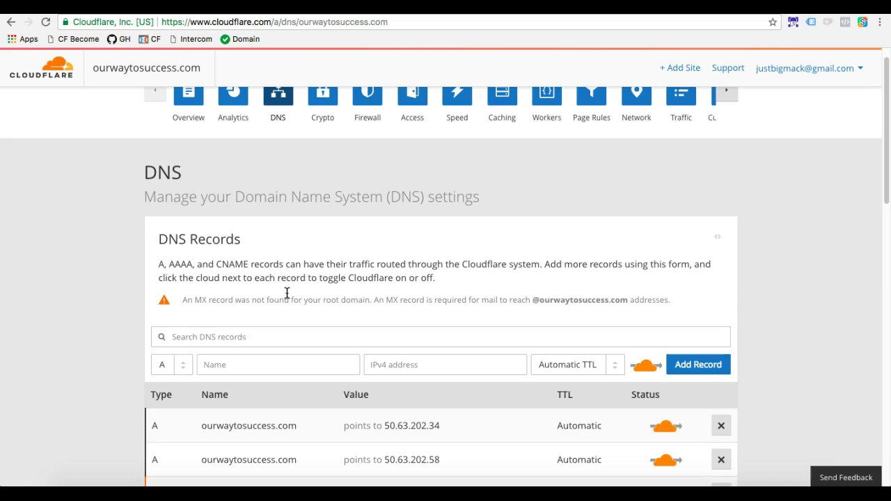
{"action": "left_click", "coordinate": [186, 369]}
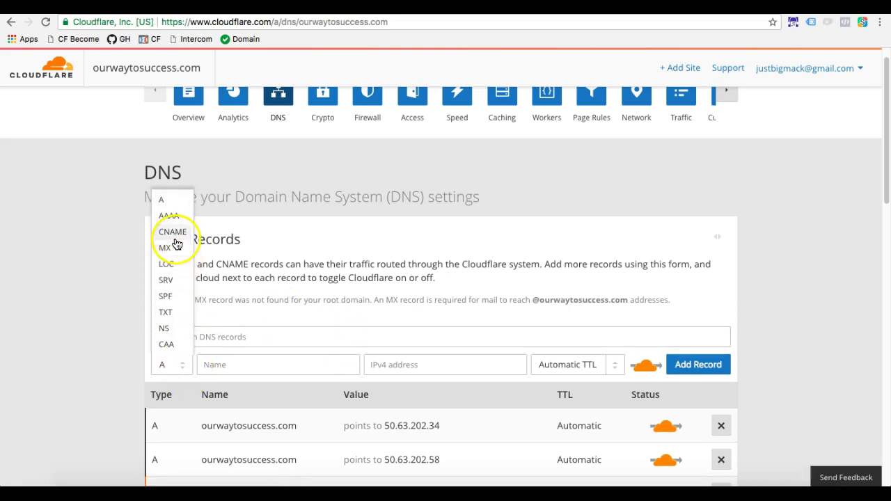
{"action": "left_click", "coordinate": [174, 232]}
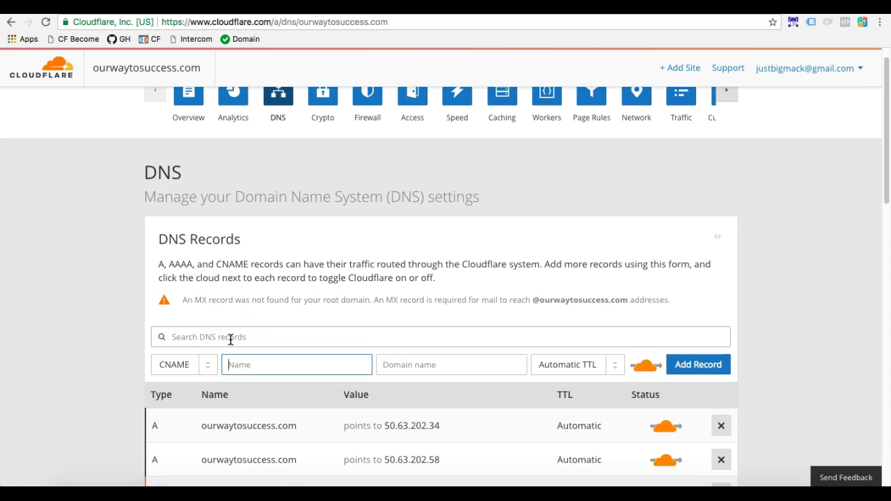
{"action": "type", "text": "support"}
{"action": "left_click", "coordinate": [381, 368]}
{"action": "type", "text": "target.cli"}
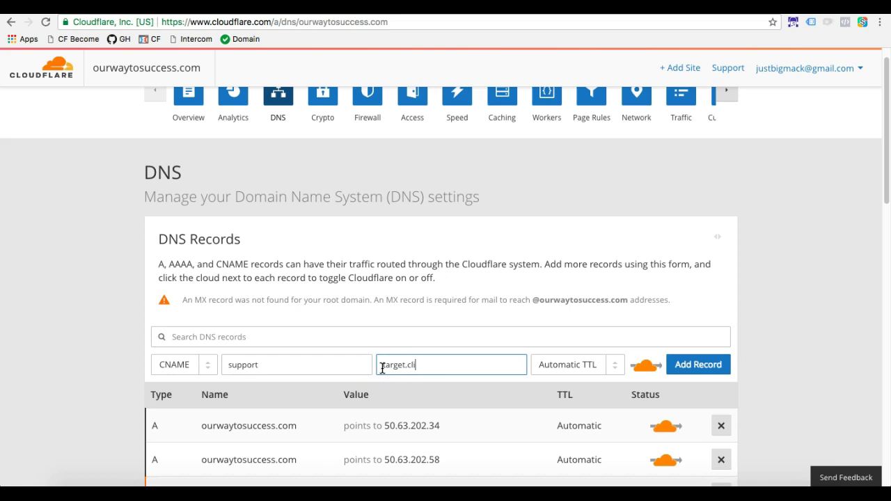
{"action": "type", "text": "ckfunnels.com"}
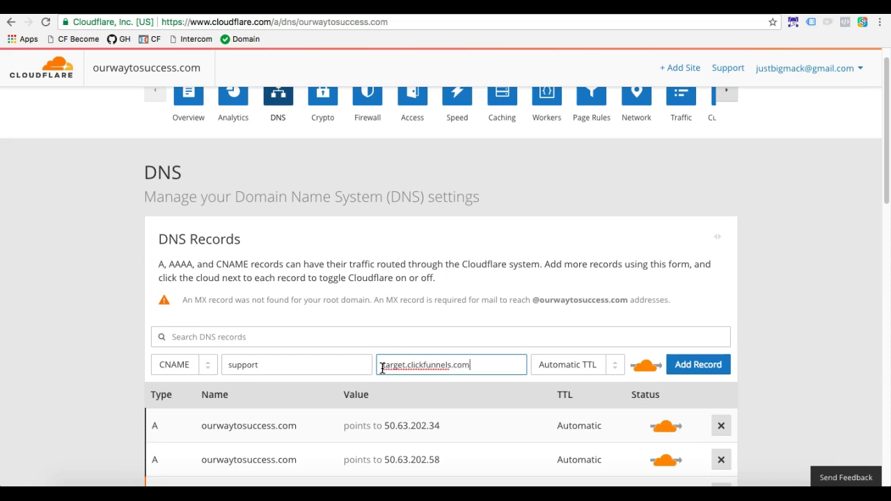
{"action": "left_click", "coordinate": [426, 375]}
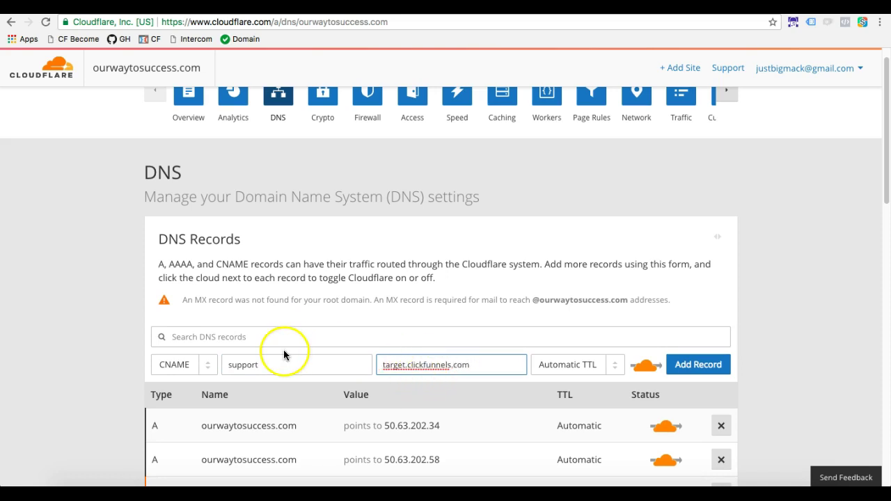
Review the name and target entered for the CNAME record, add it, and check the DNS record list.
{"action": "left_click_drag", "start_coordinate": [280, 364], "coordinate": [227, 367]}
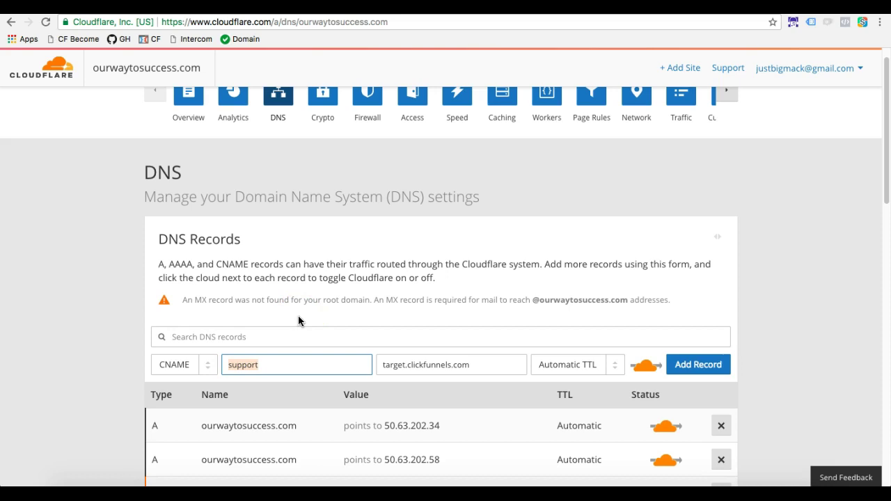
{"action": "left_click_drag", "start_coordinate": [477, 364], "coordinate": [378, 364]}
{"action": "left_click", "coordinate": [296, 367]}
{"action": "left_click_drag", "start_coordinate": [297, 367], "coordinate": [229, 366]}
{"action": "left_click_drag", "start_coordinate": [444, 368], "coordinate": [375, 368]}
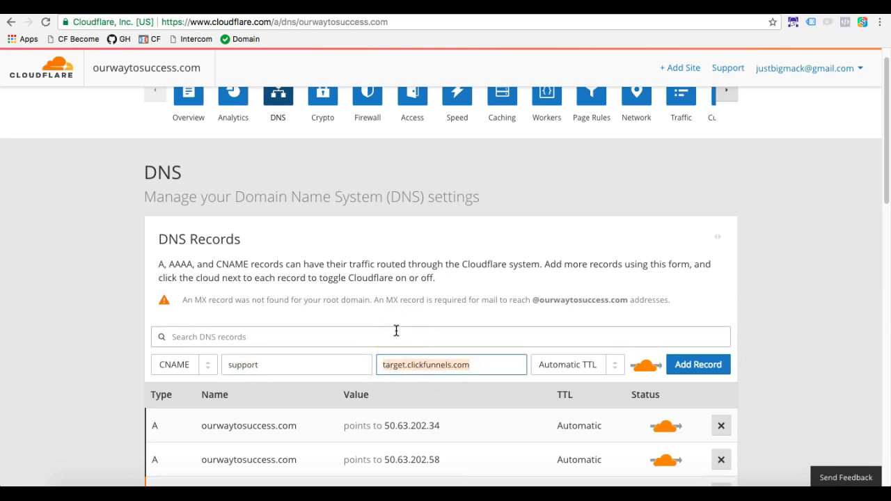
{"action": "left_click", "coordinate": [273, 364]}
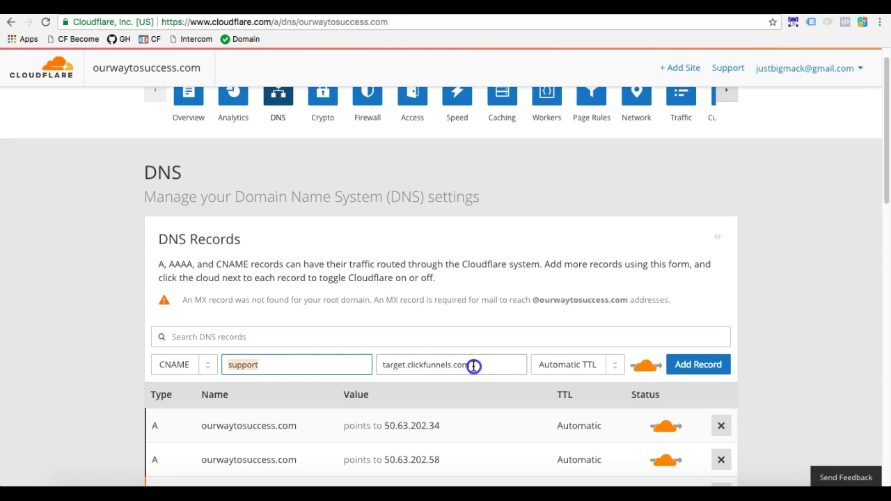
{"action": "left_click_drag", "start_coordinate": [471, 365], "coordinate": [381, 361]}
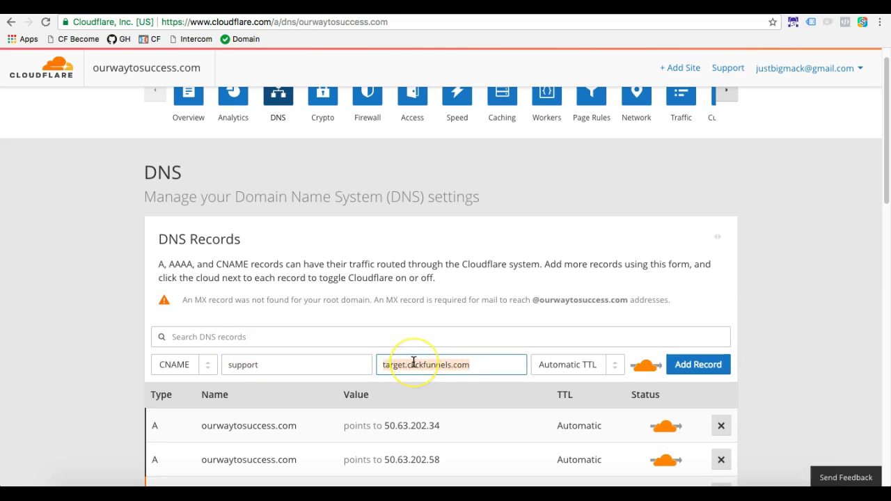
{"action": "left_click", "coordinate": [702, 363]}
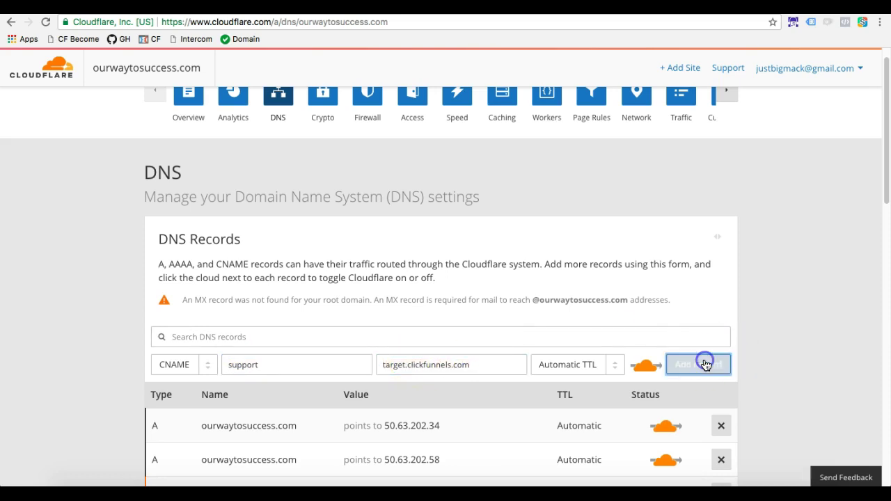
{"action": "scroll", "coordinate": [453, 313], "scroll_direction": "down", "scroll_amount": 3}
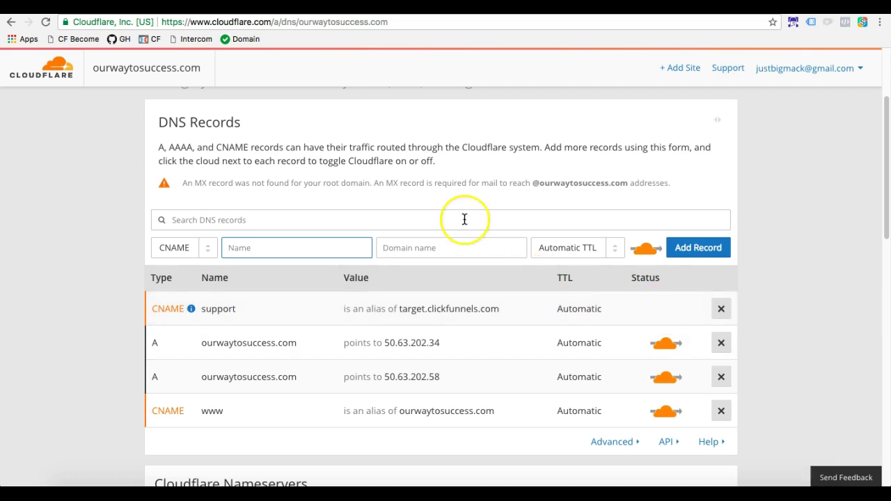
{"action": "scroll", "coordinate": [464, 219], "scroll_direction": "up", "scroll_amount": 3}
{"action": "scroll", "coordinate": [453, 295], "scroll_direction": "down", "scroll_amount": 3}
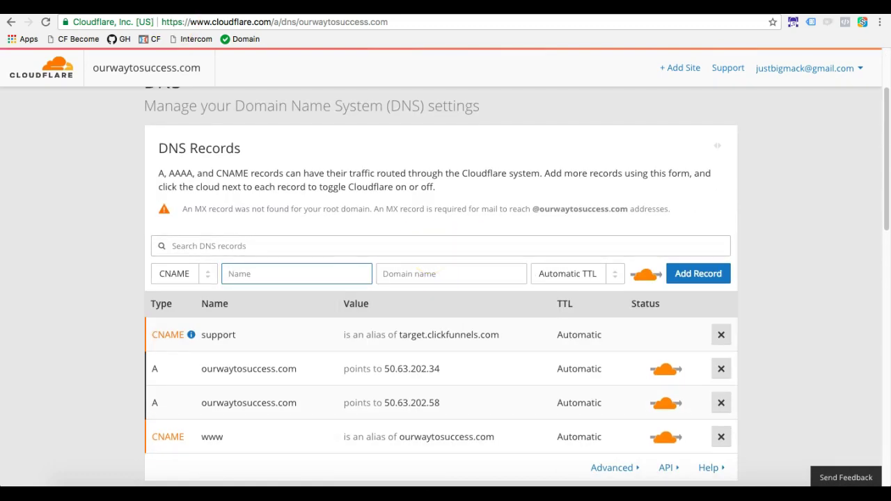
Switch to ClickFunnels and open the account's Domains settings.
{"action": "key", "text": "ctrl+Tab"}
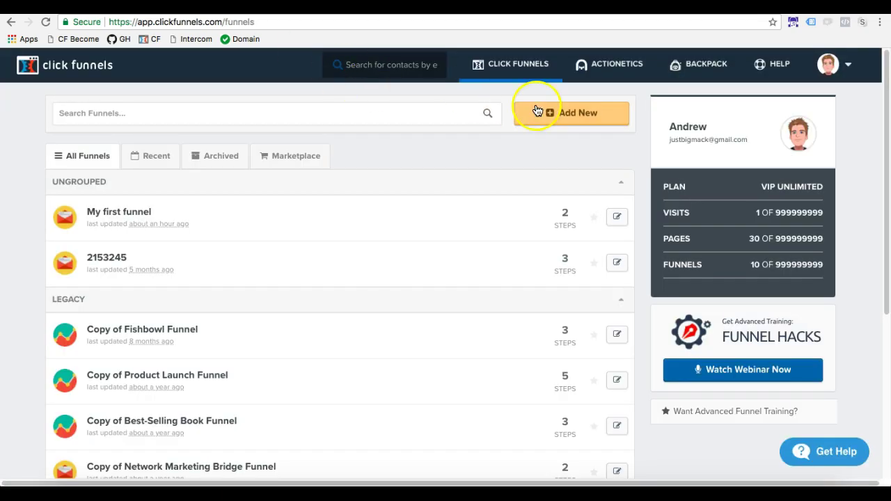
{"action": "left_click", "coordinate": [865, 124]}
{"action": "left_click", "coordinate": [850, 64]}
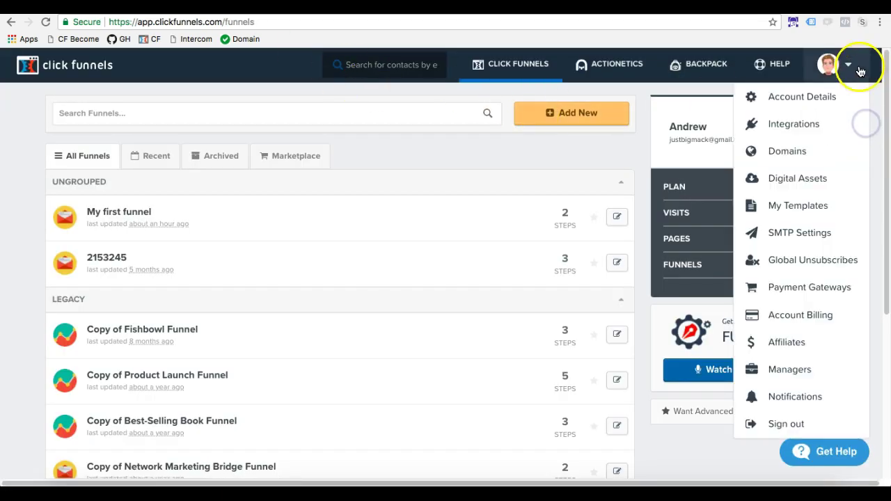
{"action": "left_click", "coordinate": [808, 148]}
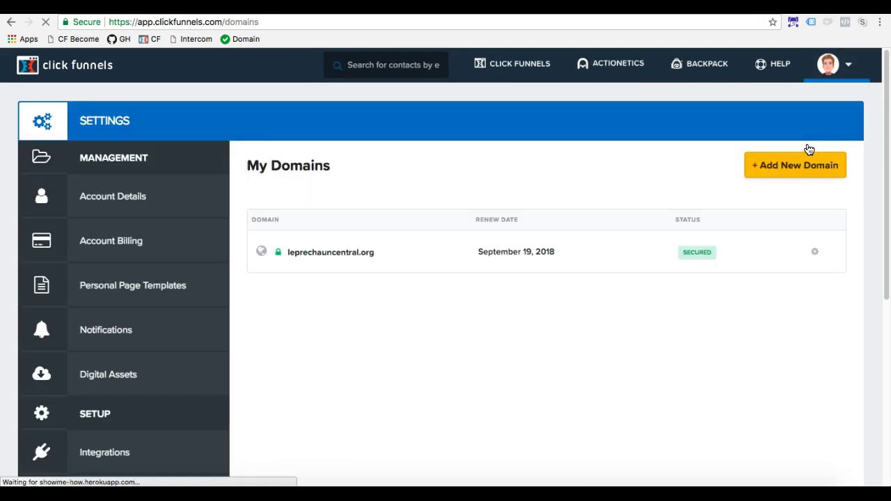
Start adding a new domain in ClickFunnels, choosing to use an existing domain.
{"action": "left_click", "coordinate": [762, 167]}
{"action": "left_click", "coordinate": [815, 163]}
{"action": "left_click", "coordinate": [778, 166]}
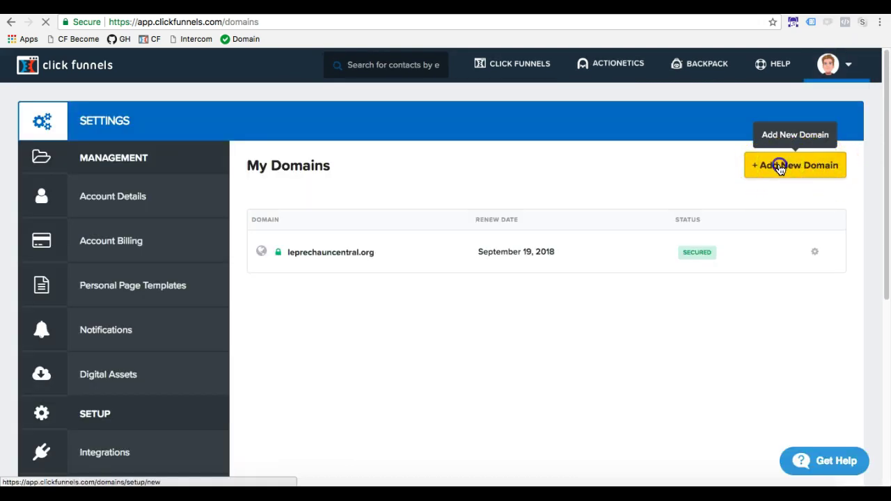
{"action": "scroll", "coordinate": [563, 211], "scroll_direction": "down", "scroll_amount": 1}
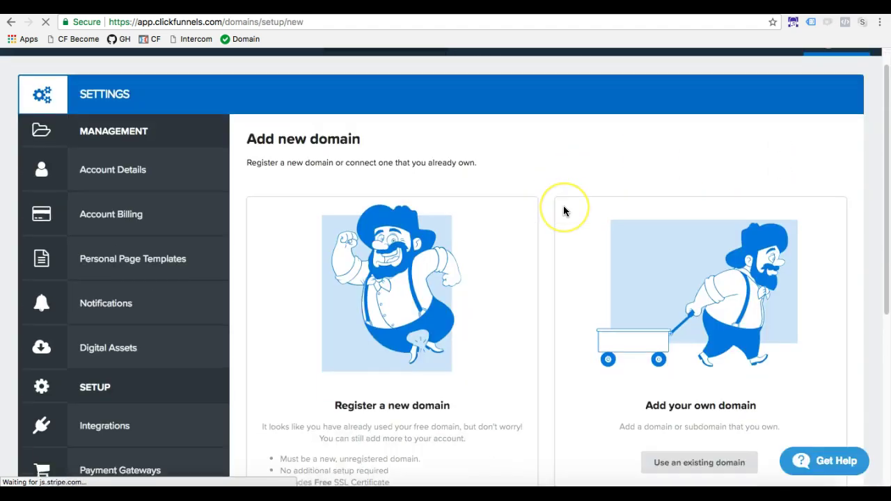
{"action": "scroll", "coordinate": [563, 205], "scroll_direction": "down", "scroll_amount": 3}
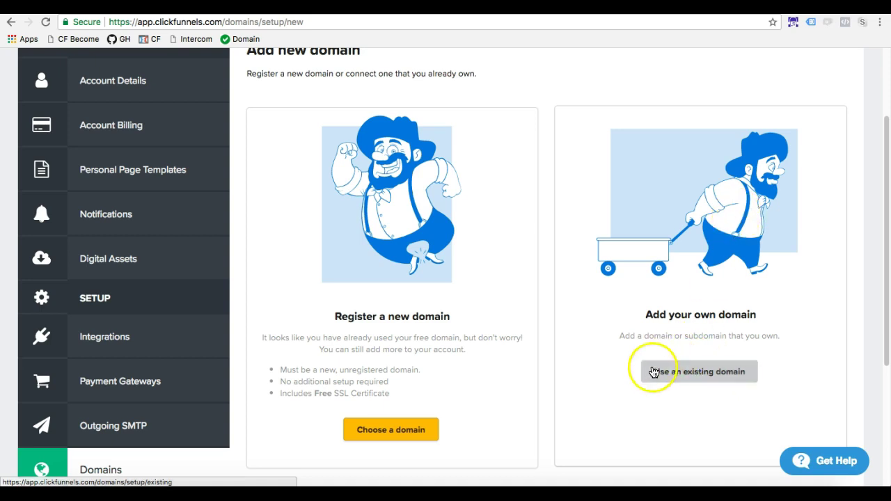
{"action": "left_click", "coordinate": [708, 373]}
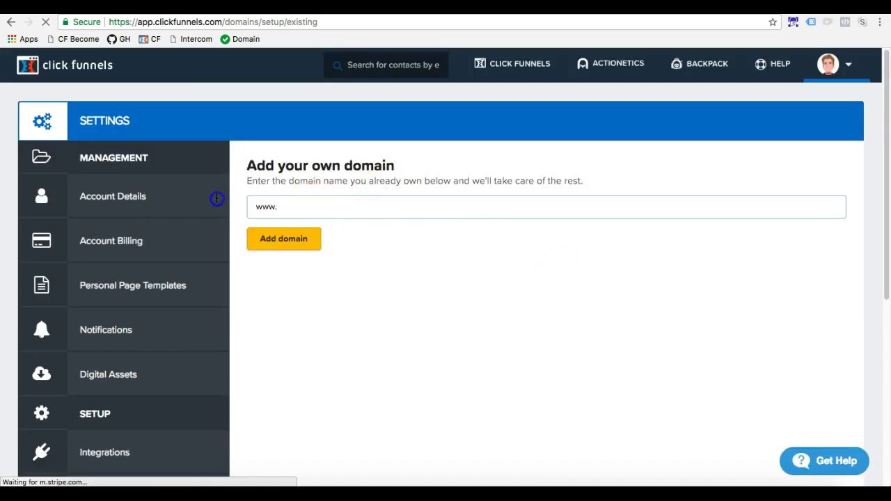
{"action": "key", "text": "super+a"}
{"action": "key", "text": "BackSpace"}
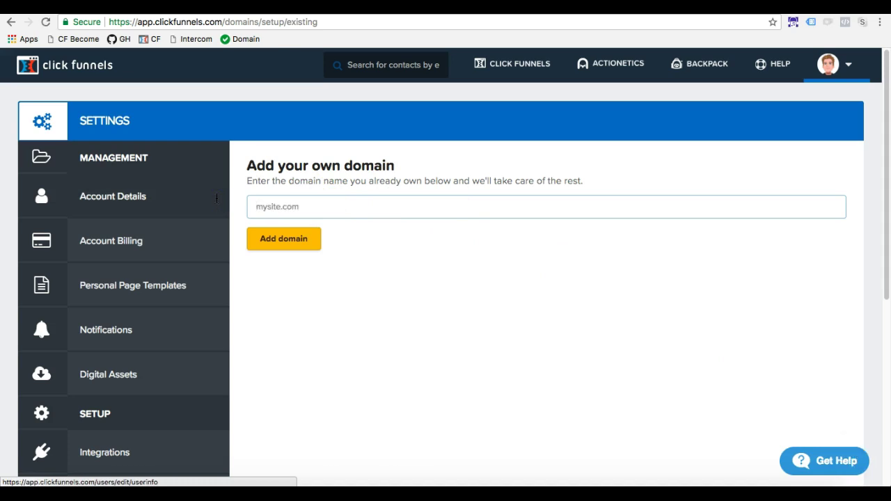
{"action": "key", "text": "ctrl+Tab"}
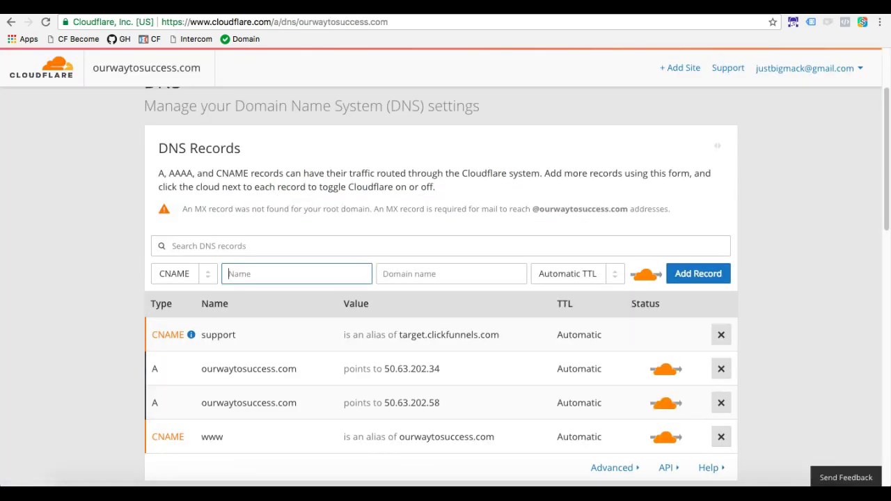
{"action": "left_click_drag", "start_coordinate": [203, 68], "coordinate": [89, 68]}
{"action": "key", "text": "ctrl+c"}
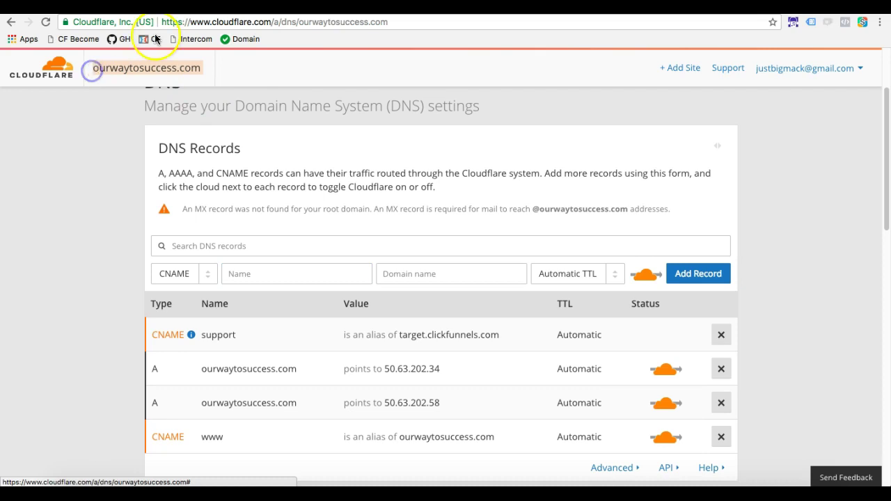
Return to ClickFunnels, enter support.ourwaytosuccess.com as the owned domain and add it.
{"action": "key", "text": "ctrl+Tab"}
{"action": "triple_click", "coordinate": [318, 192]}
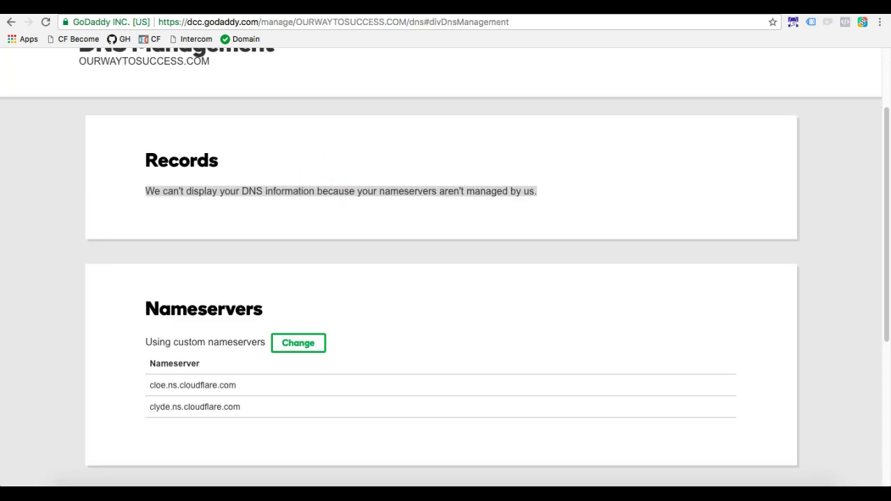
{"action": "key", "text": "ctrl+Tab"}
{"action": "left_click_drag", "start_coordinate": [290, 206], "coordinate": [234, 193]}
{"action": "type", "text": "support"}
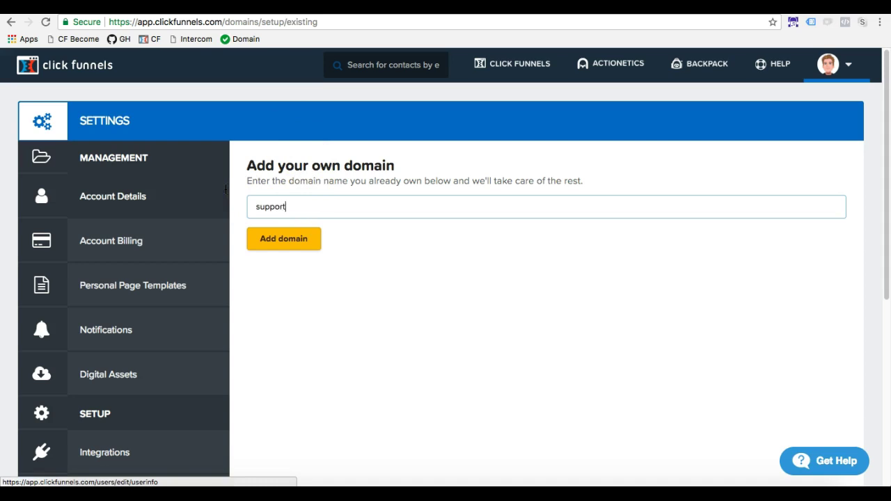
{"action": "type", "text": "."}
{"action": "key", "text": "ctrl+v"}
{"action": "left_click", "coordinate": [293, 247]}
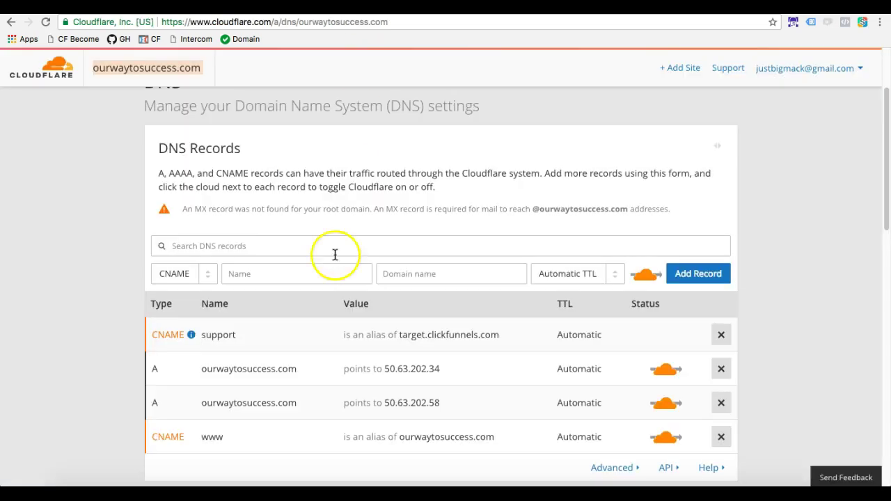
Check the support record's target in Cloudflare, and confirm in ClickFunnels that the CNAME step has been done.
{"action": "left_click_drag", "start_coordinate": [502, 331], "coordinate": [391, 334]}
{"action": "left_click", "coordinate": [806, 287]}
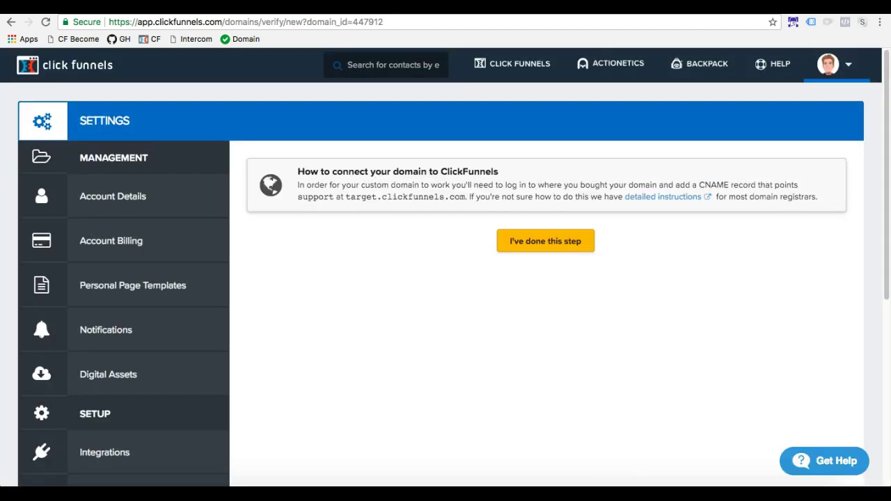
{"action": "left_click", "coordinate": [498, 242]}
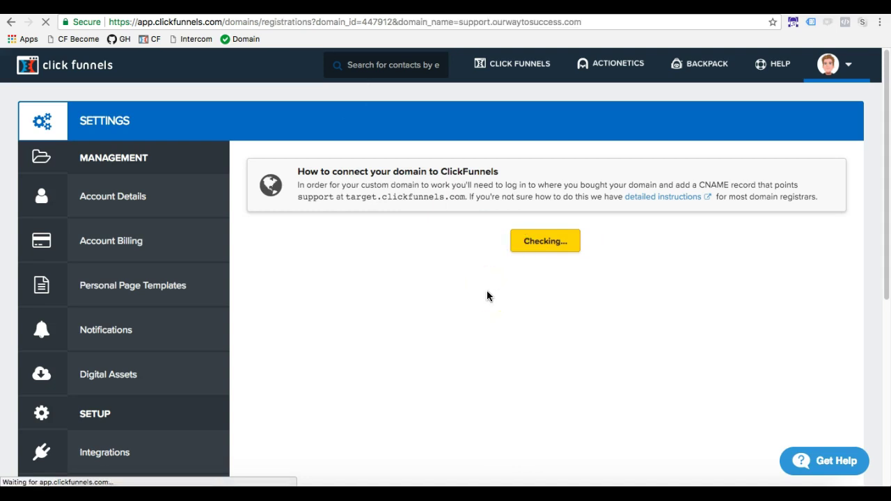
Show the list of domains without associating a funnel, and check the status and SSL lock of support.ourwaytosuccess.com.
{"action": "scroll", "coordinate": [385, 205], "scroll_direction": "down", "scroll_amount": 2}
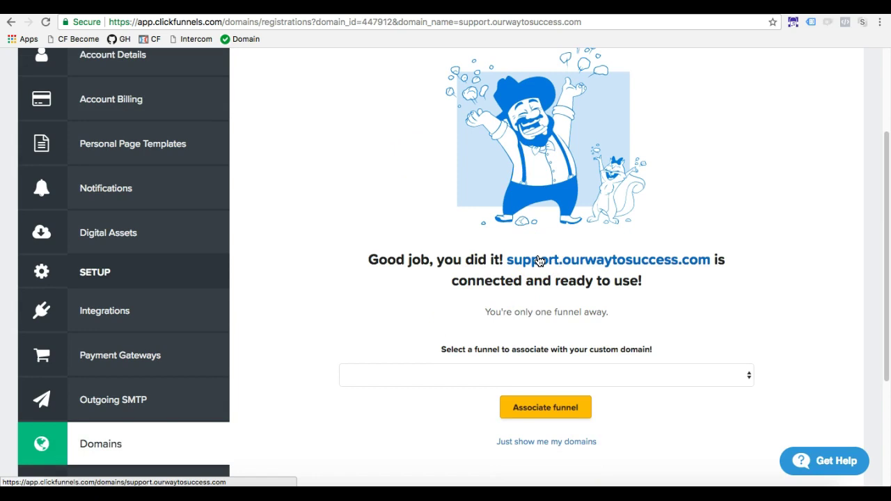
{"action": "left_click", "coordinate": [540, 442]}
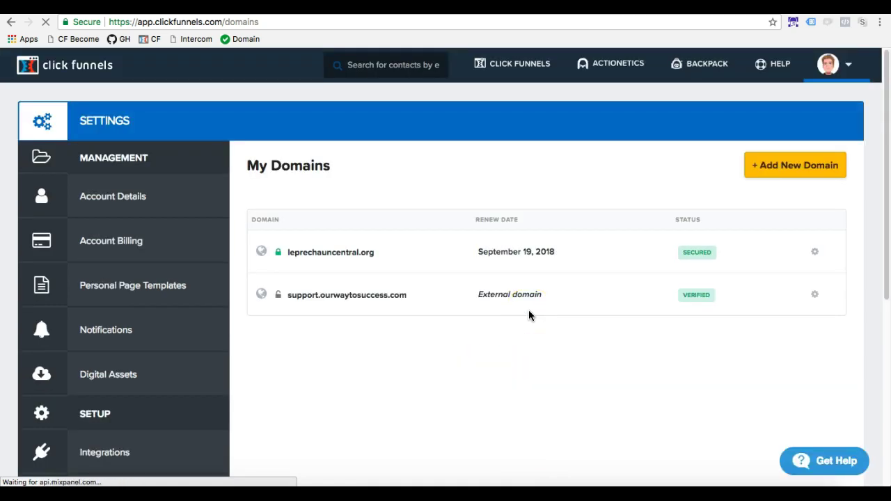
{"action": "mouse_move", "coordinate": [276, 254]}
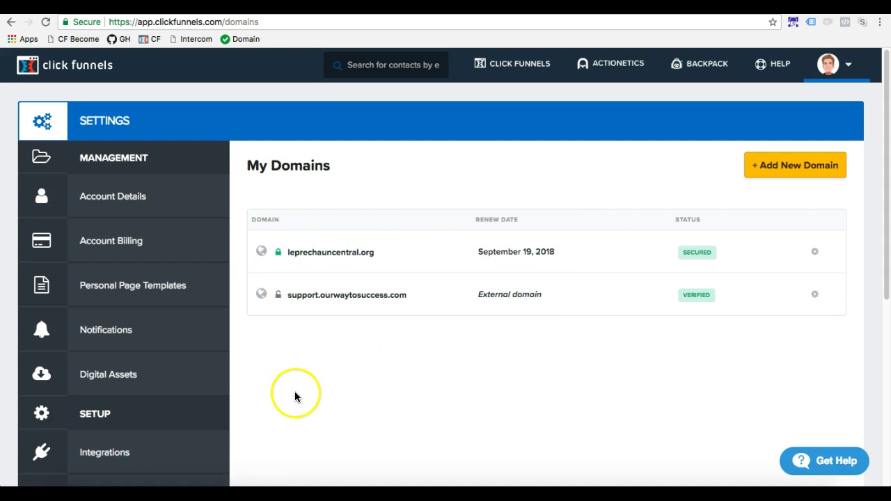
{"action": "mouse_move", "coordinate": [703, 247]}
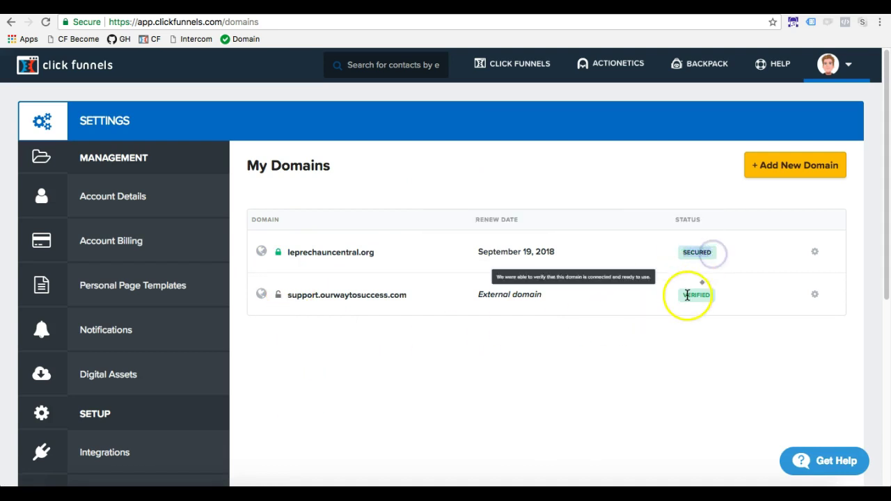
{"action": "mouse_move", "coordinate": [685, 295]}
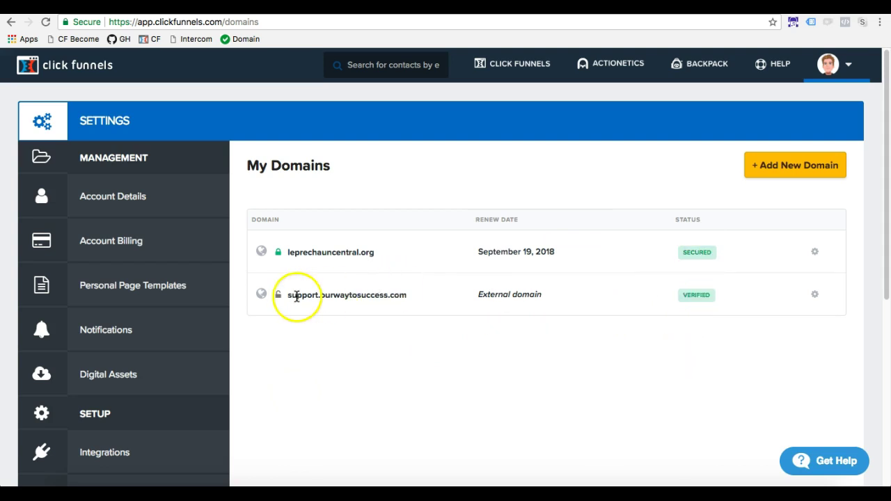
{"action": "mouse_move", "coordinate": [278, 297]}
{"action": "left_click", "coordinate": [446, 391]}
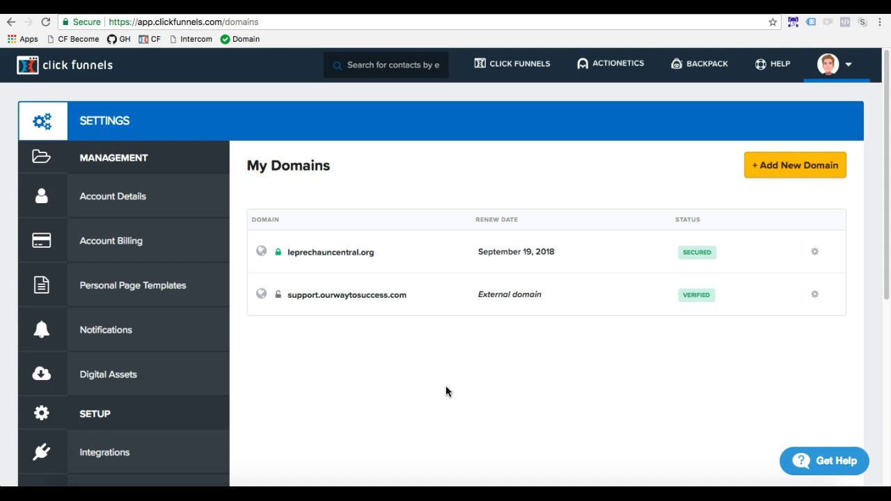
Open the settings of the support.ourwaytosuccess.com domain and look over the available sections.
{"action": "left_click", "coordinate": [812, 297]}
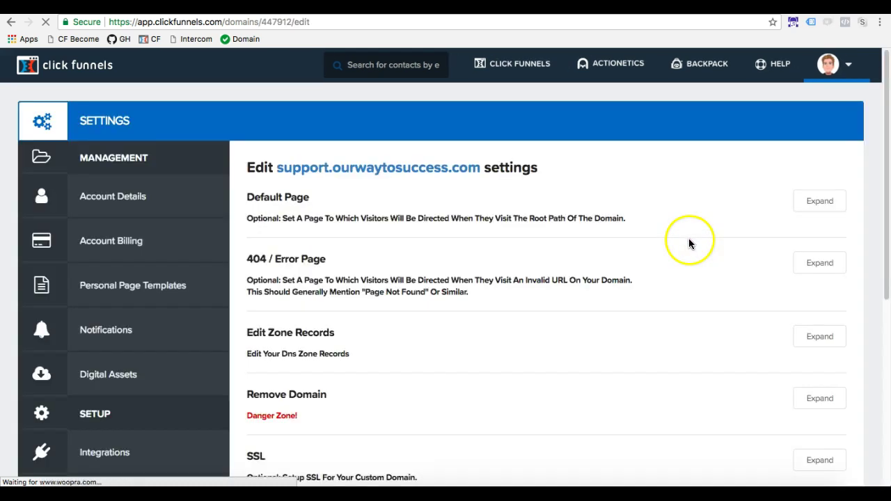
{"action": "scroll", "coordinate": [477, 267], "scroll_direction": "down", "scroll_amount": 3}
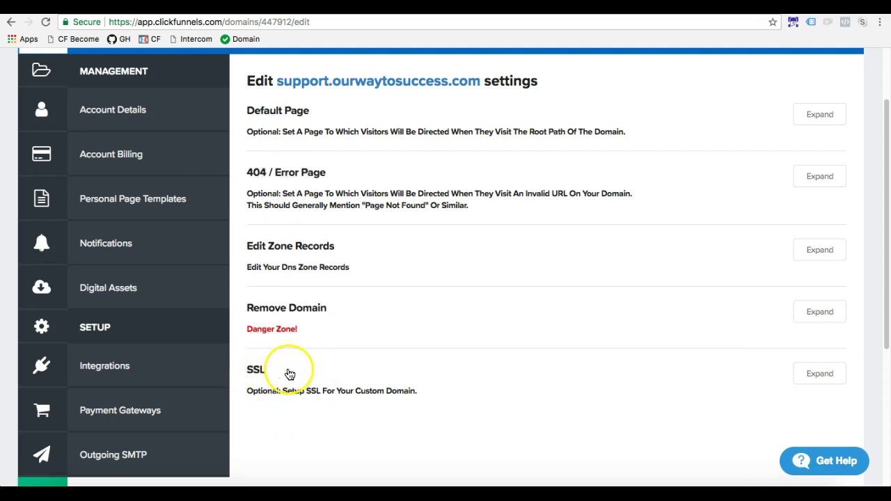
{"action": "scroll", "coordinate": [289, 374], "scroll_direction": "up", "scroll_amount": 3}
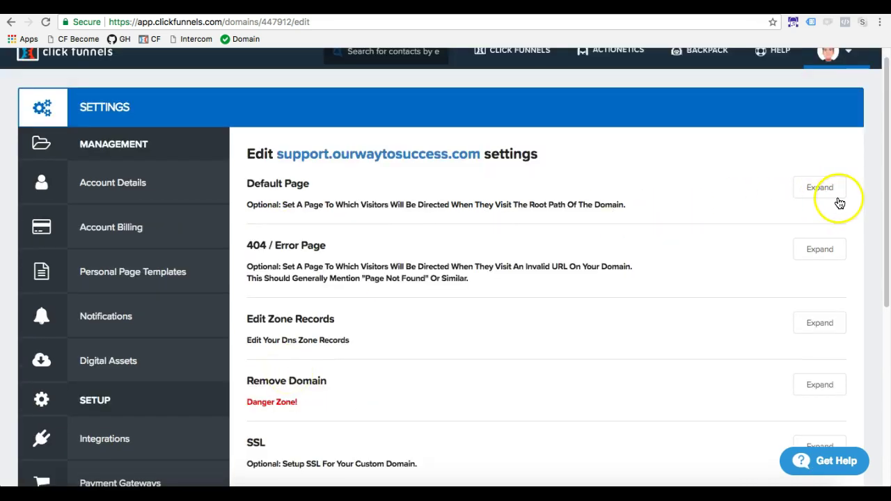
Set the default page for the root URL to My first funnel / test page, save it, and reopen the section to check it.
{"action": "left_click", "coordinate": [820, 187]}
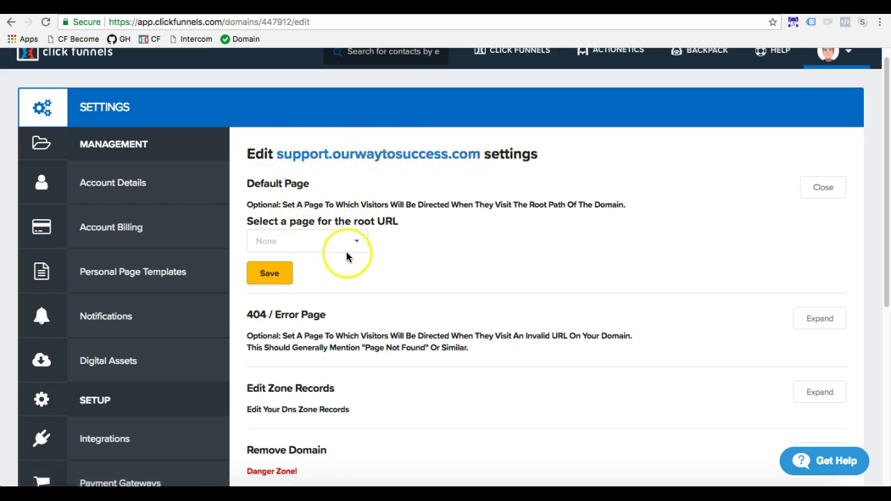
{"action": "left_click", "coordinate": [324, 244]}
{"action": "scroll", "coordinate": [320, 320], "scroll_direction": "down", "scroll_amount": 2}
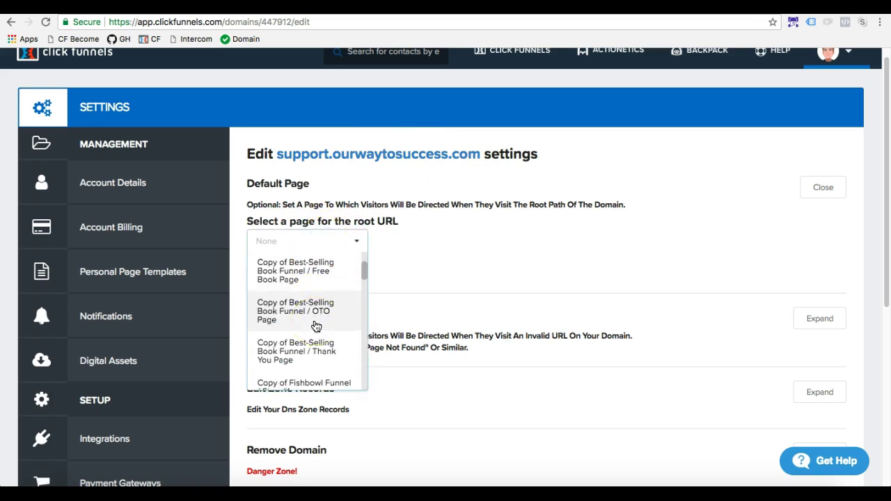
{"action": "scroll", "coordinate": [316, 326], "scroll_direction": "up", "scroll_amount": 2}
{"action": "left_click", "coordinate": [304, 339]}
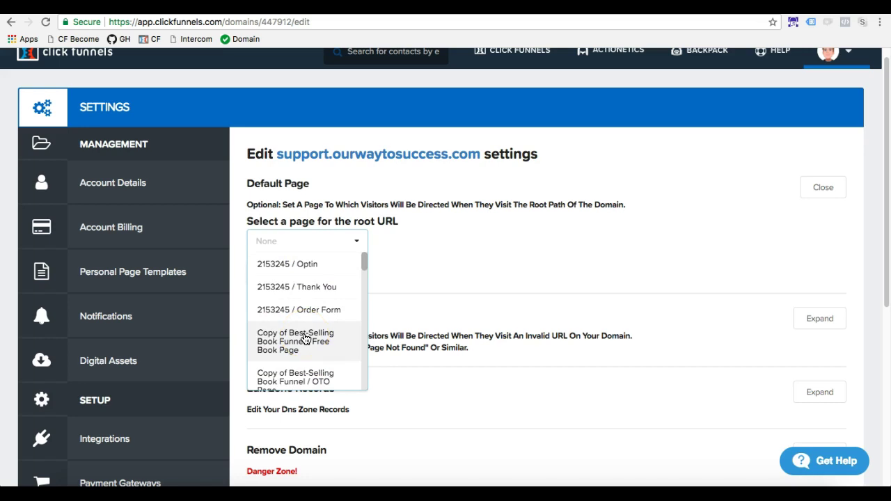
{"action": "scroll", "coordinate": [304, 339], "scroll_direction": "down", "scroll_amount": 10}
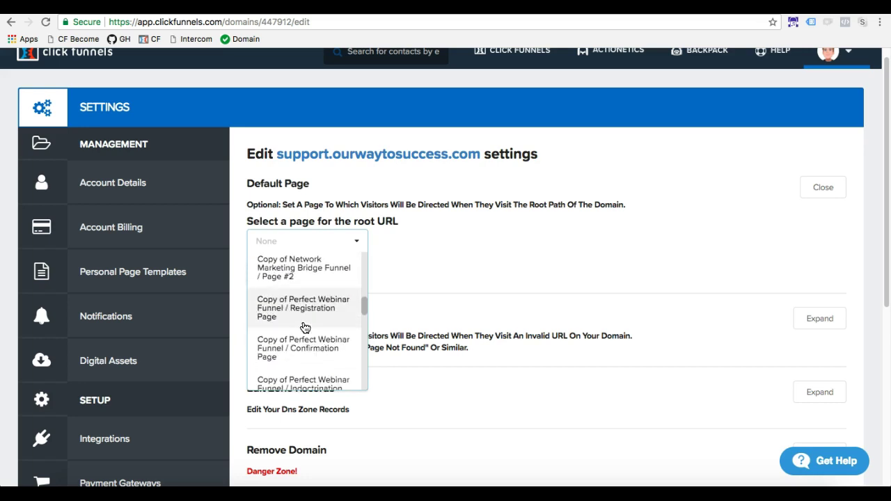
{"action": "scroll", "coordinate": [304, 327], "scroll_direction": "down", "scroll_amount": 3}
{"action": "left_click", "coordinate": [264, 302]}
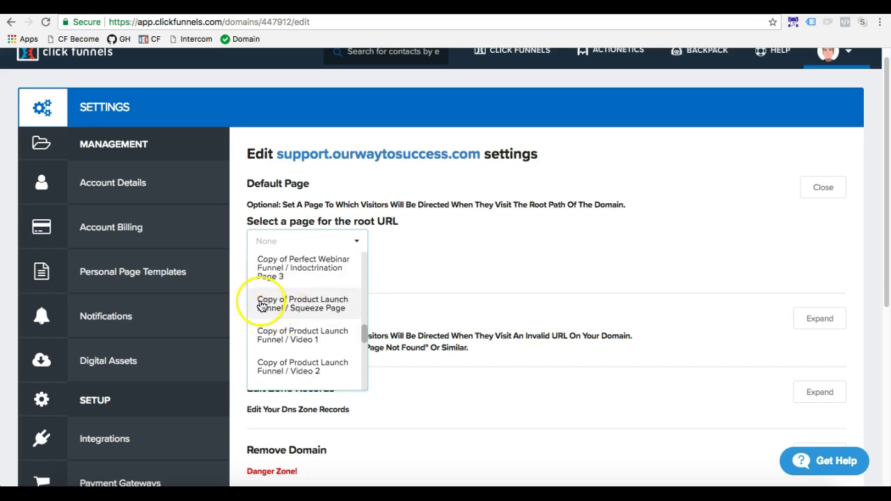
{"action": "scroll", "coordinate": [307, 342], "scroll_direction": "down", "scroll_amount": 4}
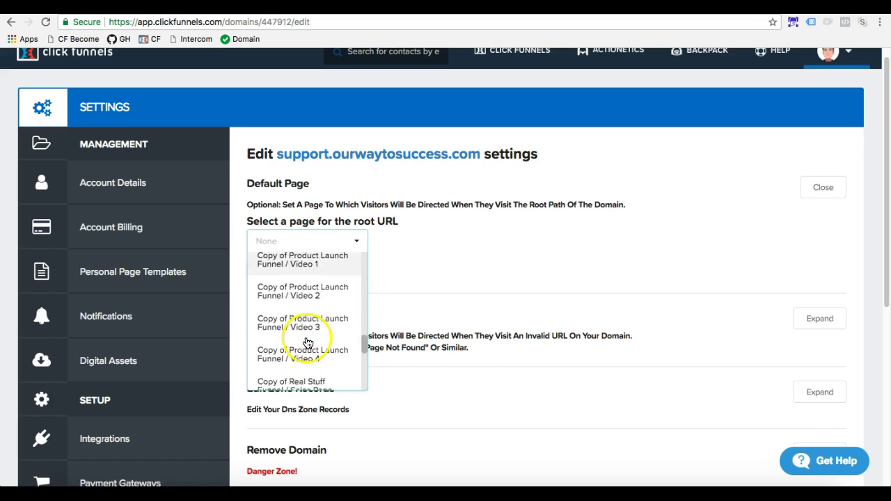
{"action": "scroll", "coordinate": [307, 342], "scroll_direction": "down", "scroll_amount": 5}
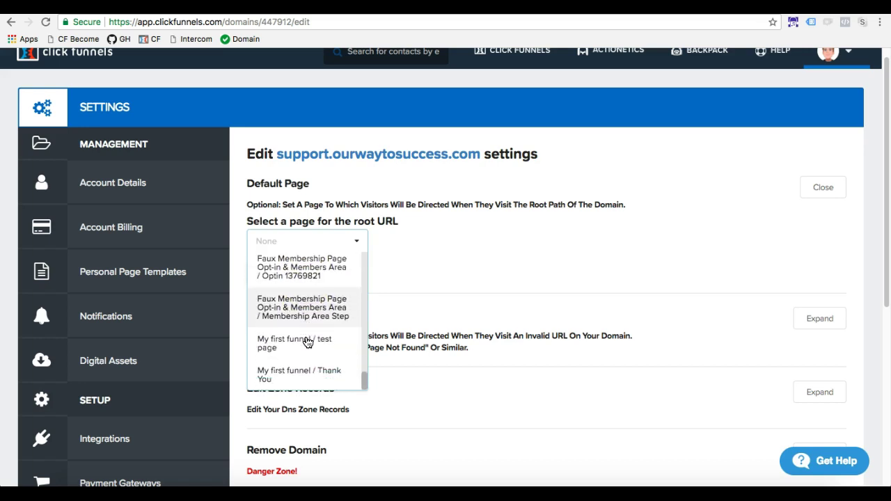
{"action": "left_click", "coordinate": [287, 350]}
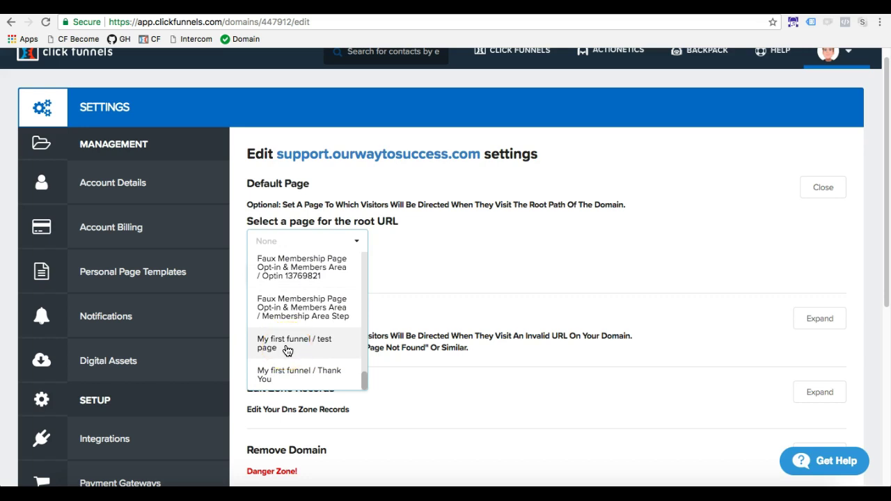
{"action": "left_click", "coordinate": [288, 350]}
{"action": "left_click", "coordinate": [277, 278]}
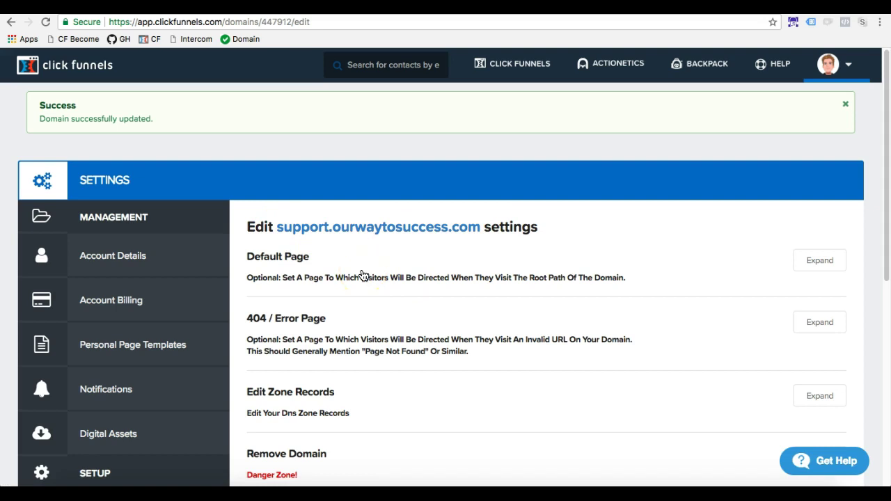
{"action": "left_click", "coordinate": [815, 262]}
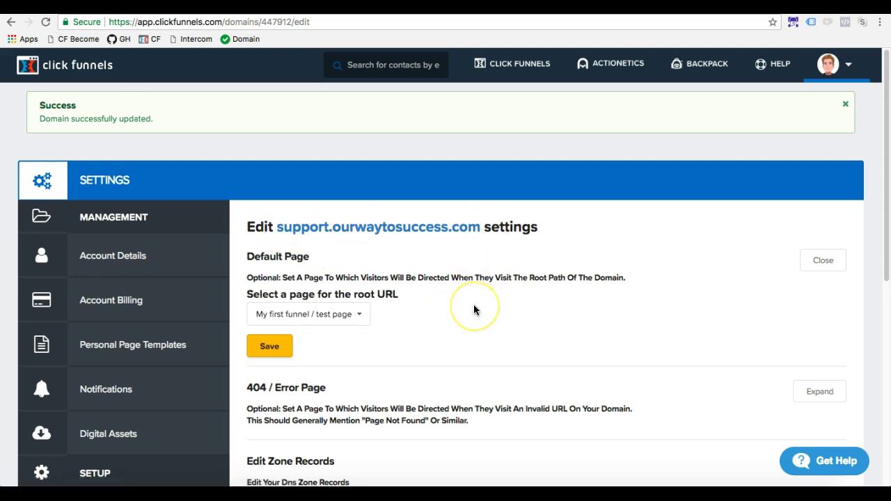
Set the domain's 404 / error page to My first funnel / test page and save it.
{"action": "scroll", "coordinate": [474, 309], "scroll_direction": "down", "scroll_amount": 2}
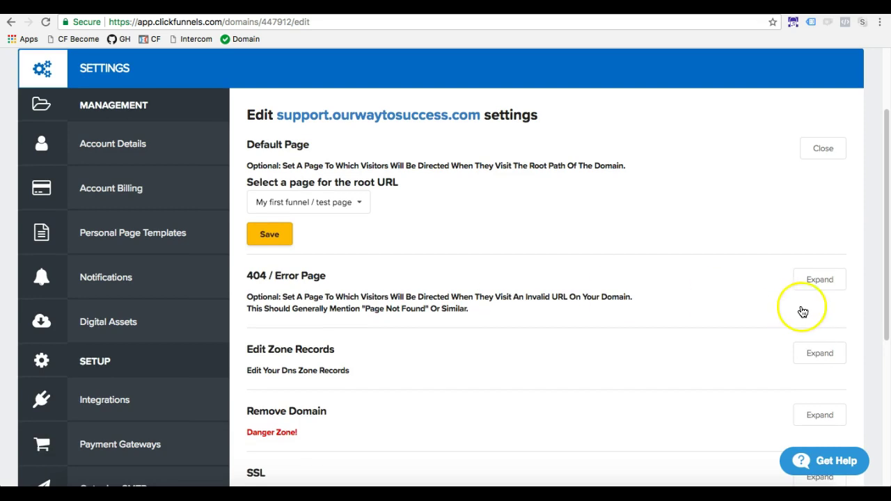
{"action": "left_click", "coordinate": [820, 280]}
{"action": "left_click", "coordinate": [320, 341]}
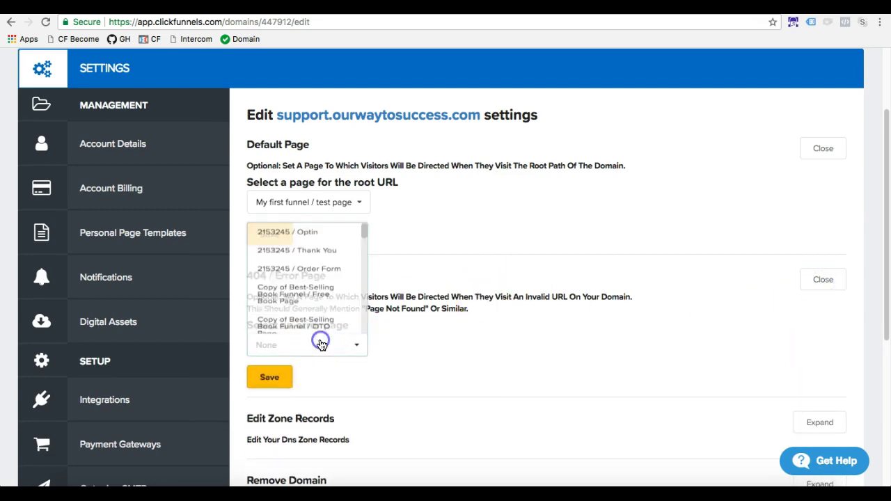
{"action": "scroll", "coordinate": [324, 298], "scroll_direction": "down", "scroll_amount": 10}
{"action": "scroll", "coordinate": [324, 297], "scroll_direction": "down", "scroll_amount": 5}
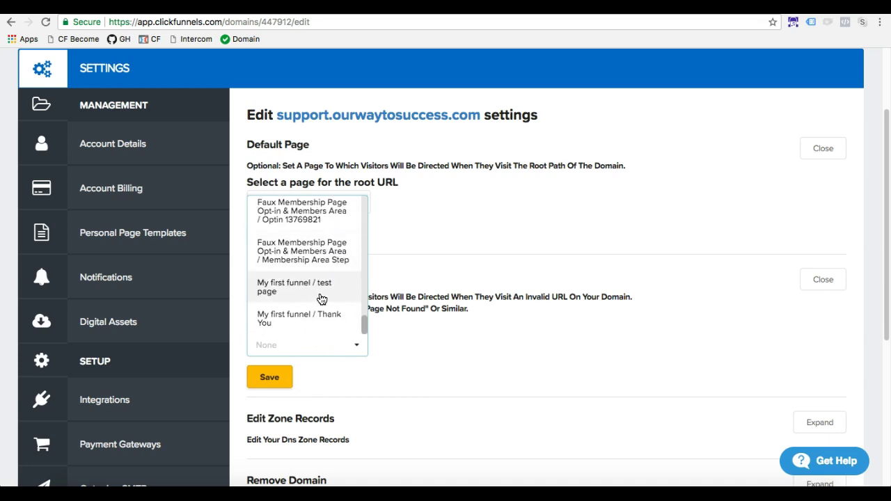
{"action": "left_click", "coordinate": [321, 299]}
{"action": "left_click", "coordinate": [282, 378]}
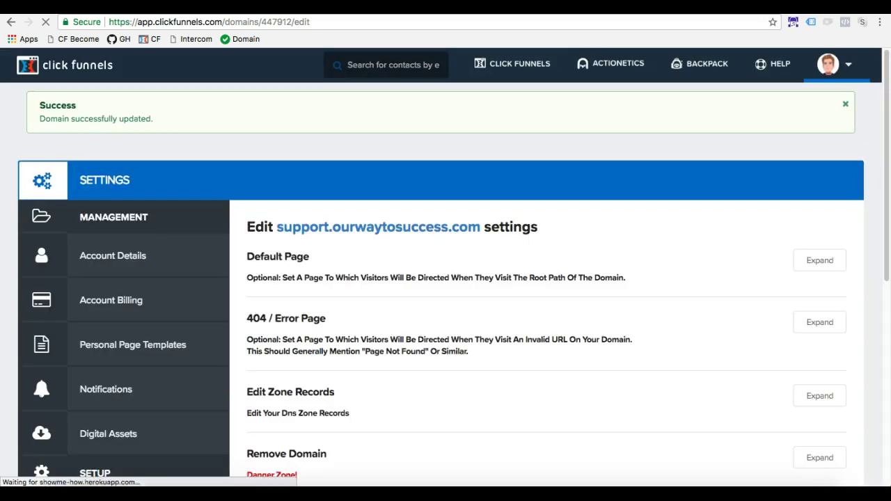
{"action": "left_click", "coordinate": [342, 140]}
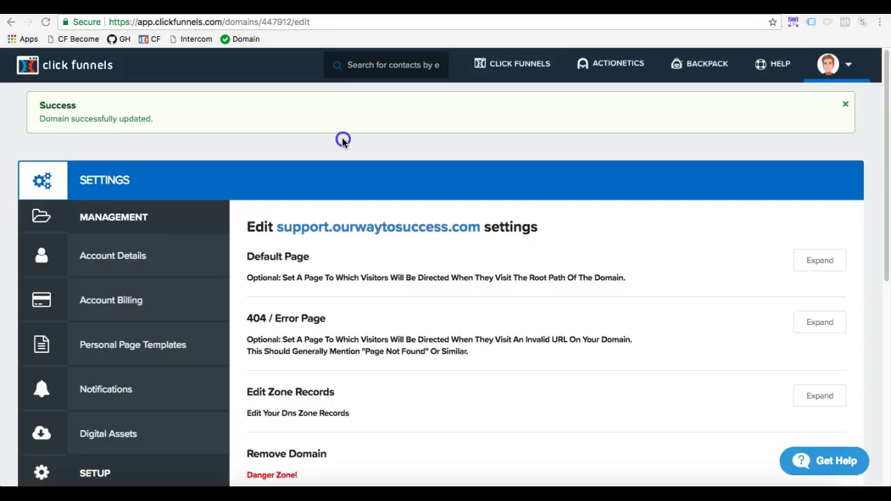
Expand the error page and default page sections and review the page selected in each.
{"action": "scroll", "coordinate": [382, 254], "scroll_direction": "down", "scroll_amount": 2}
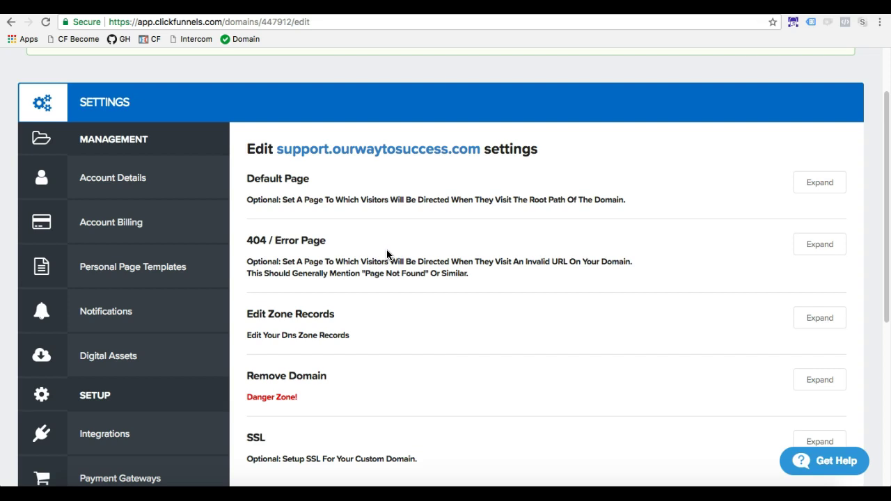
{"action": "left_click", "coordinate": [819, 245]}
{"action": "left_click", "coordinate": [820, 182]}
{"action": "left_click", "coordinate": [435, 275]}
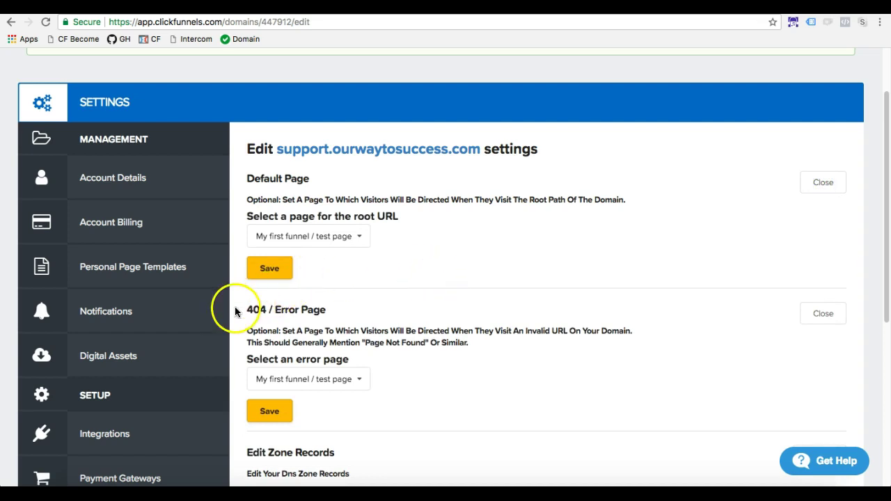
{"action": "left_click", "coordinate": [310, 391]}
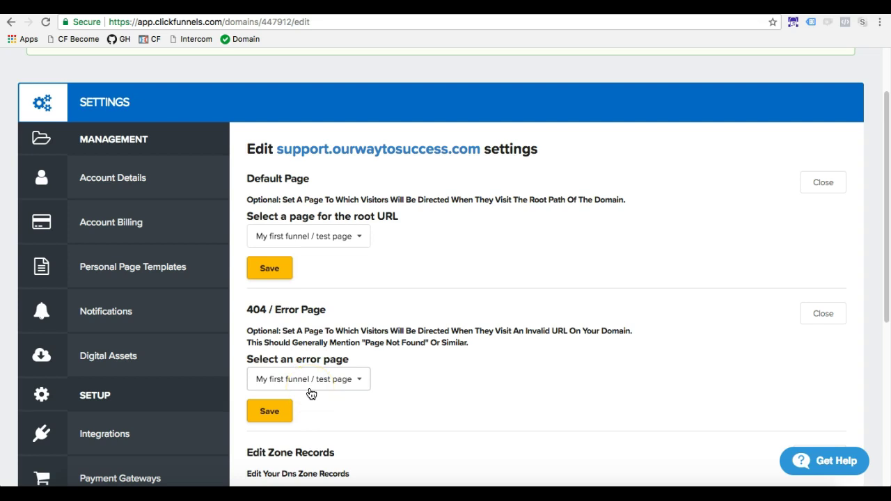
{"action": "left_click", "coordinate": [304, 237]}
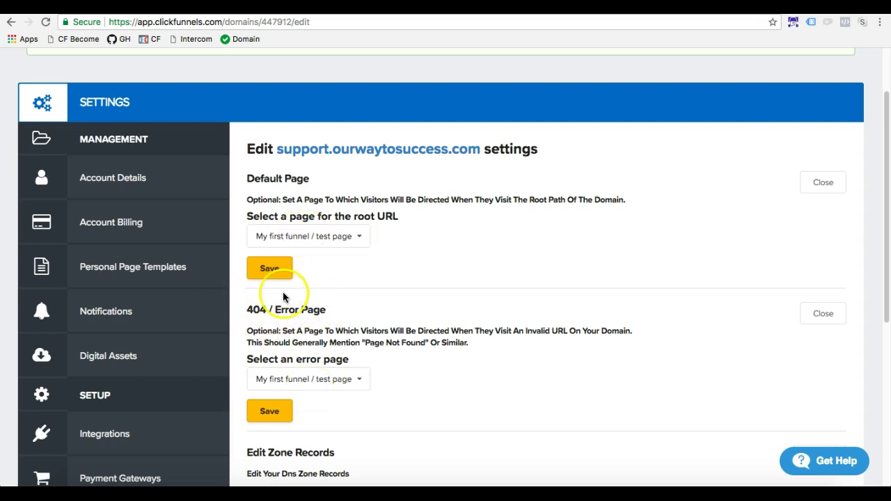
Add SSL to the support.ourwaytosuccess.com custom domain.
{"action": "scroll", "coordinate": [428, 284], "scroll_direction": "down", "scroll_amount": 3}
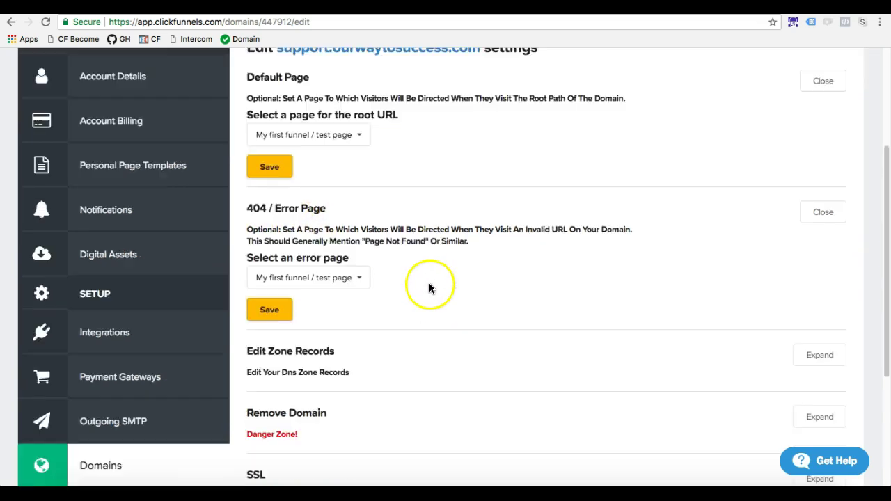
{"action": "scroll", "coordinate": [429, 288], "scroll_direction": "down", "scroll_amount": 2}
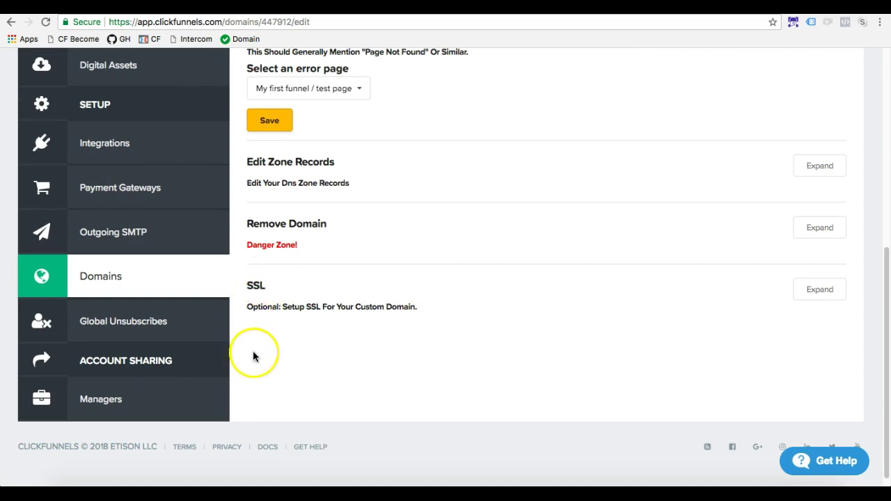
{"action": "left_click", "coordinate": [819, 291]}
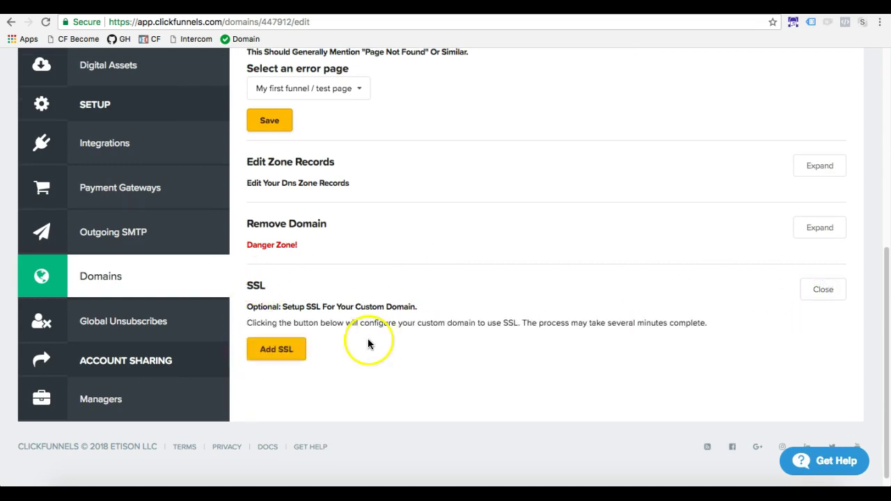
{"action": "left_click", "coordinate": [289, 348]}
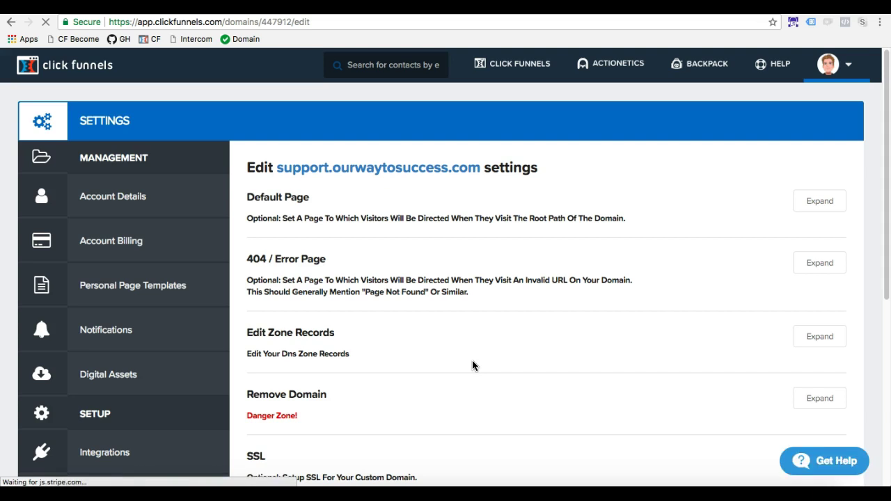
Examine the secure indicator and the https prefix in the browser's address as an example of an SSL-secured page.
{"action": "scroll", "coordinate": [473, 365], "scroll_direction": "down", "scroll_amount": 4}
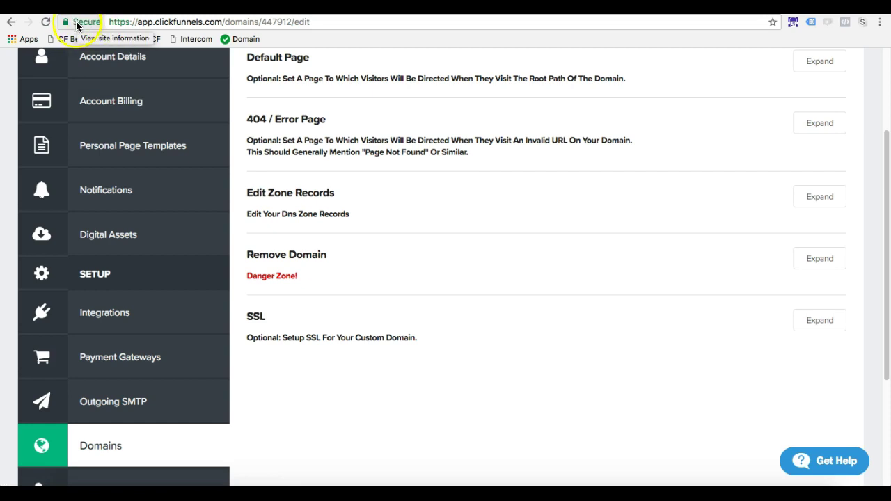
{"action": "left_click_drag", "start_coordinate": [110, 22], "coordinate": [130, 22]}
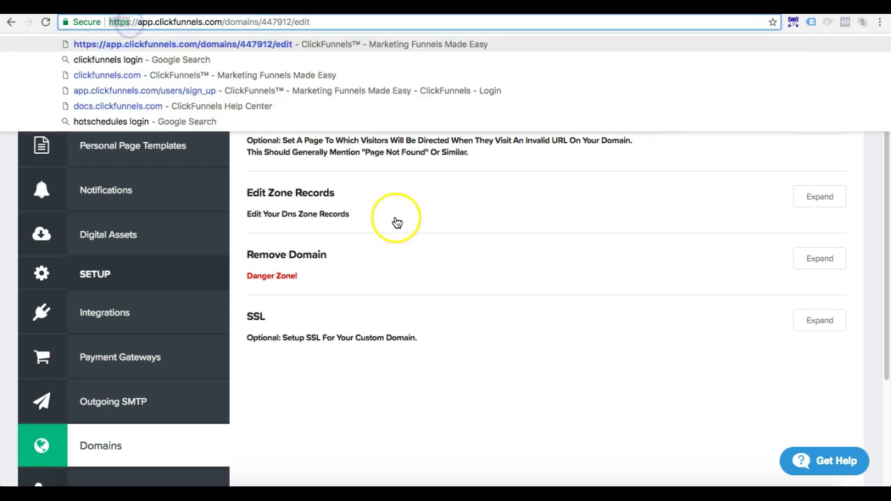
{"action": "left_click", "coordinate": [446, 402]}
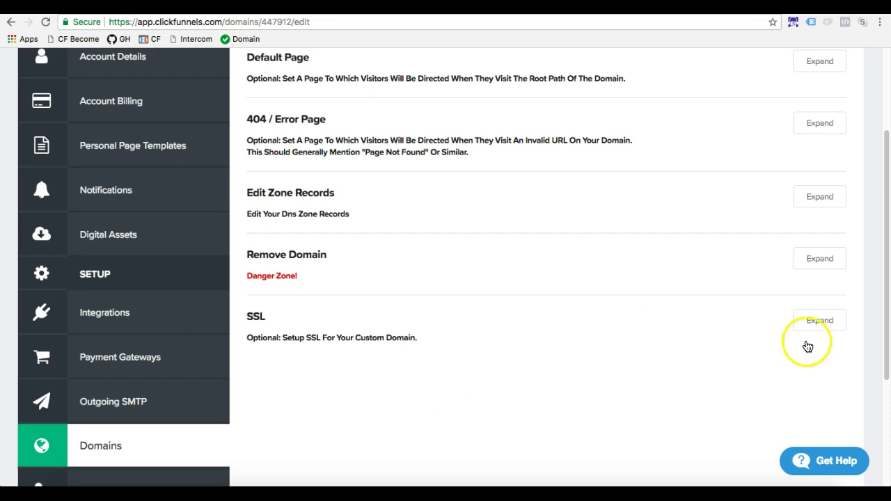
Run the SSL check for the support.ourwaytosuccess.com domain and reopen the SSL section to review its status.
{"action": "left_click", "coordinate": [816, 322]}
{"action": "scroll", "coordinate": [555, 350], "scroll_direction": "down", "scroll_amount": 1}
{"action": "scroll", "coordinate": [555, 349], "scroll_direction": "down", "scroll_amount": 1}
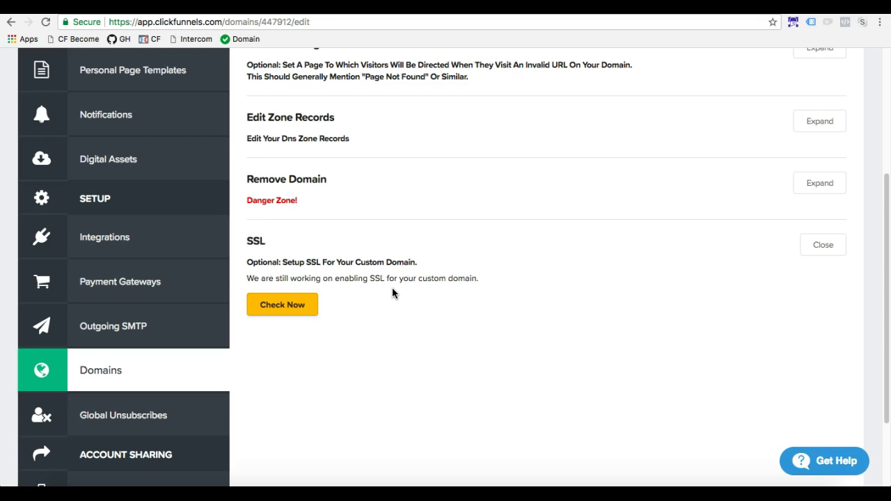
{"action": "left_click", "coordinate": [291, 304]}
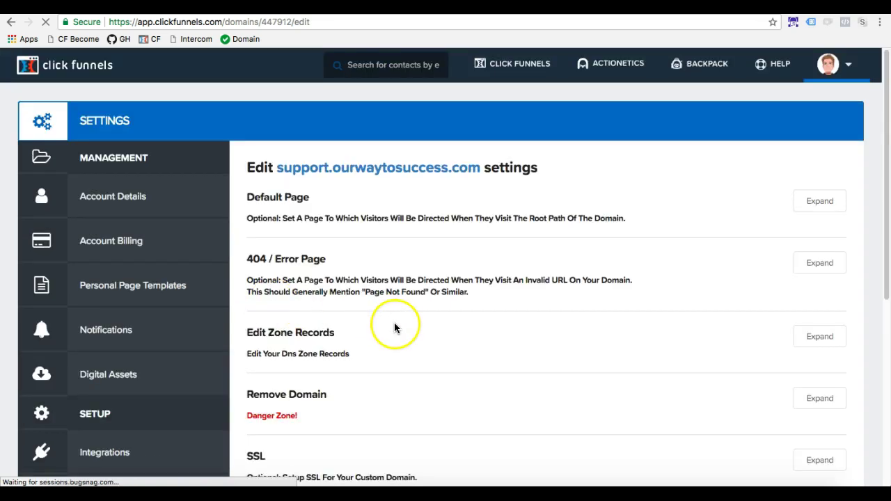
{"action": "scroll", "coordinate": [408, 342], "scroll_direction": "down", "scroll_amount": 3}
{"action": "left_click", "coordinate": [811, 339]}
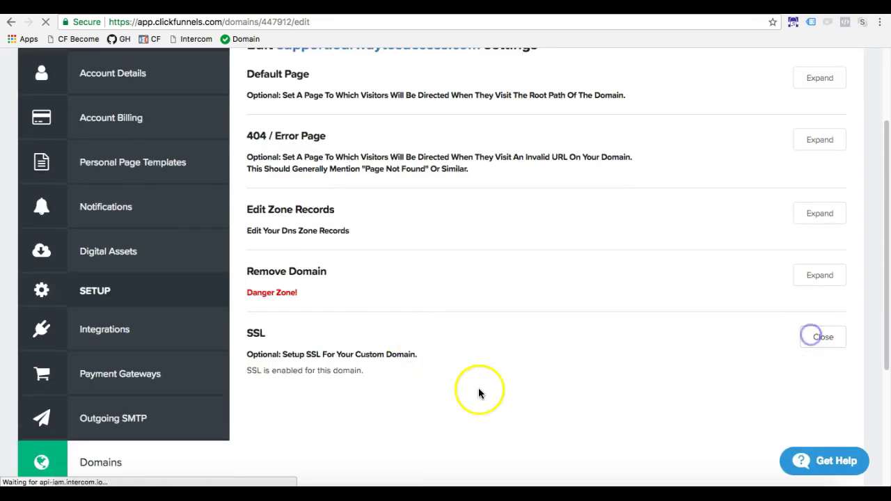
{"action": "left_click_drag", "start_coordinate": [369, 370], "coordinate": [248, 369]}
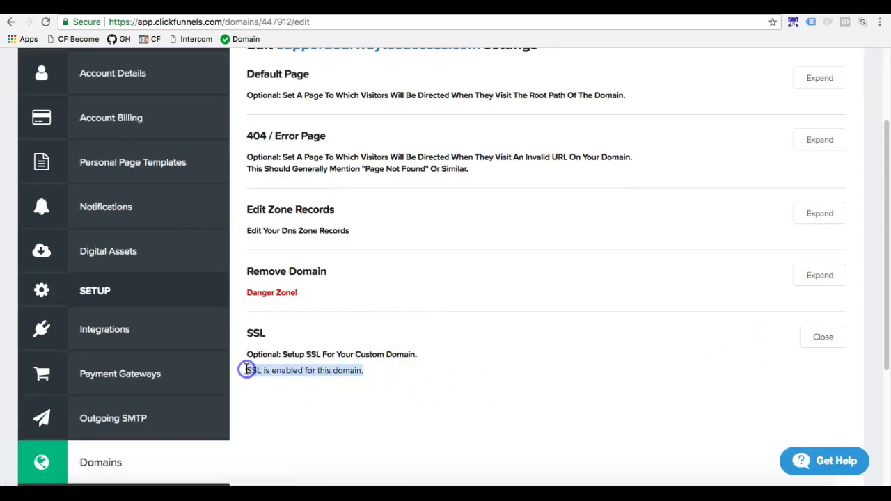
{"action": "left_click", "coordinate": [342, 413]}
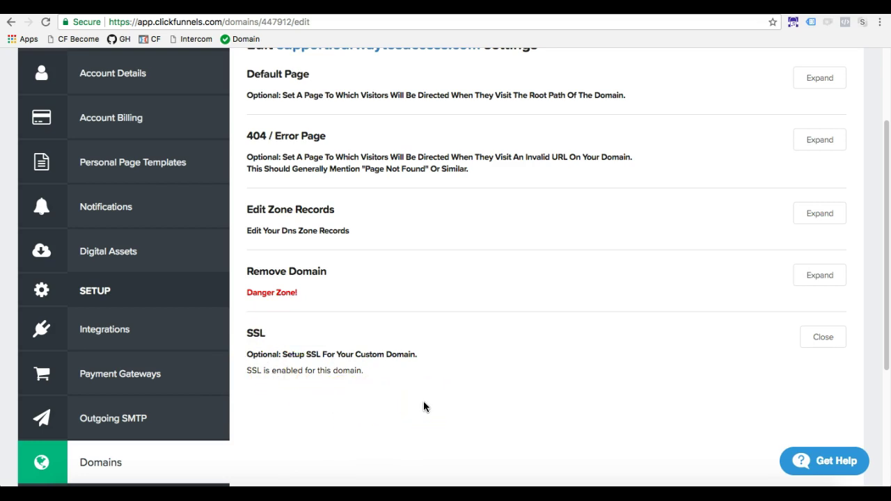
Open the list of account domains and examine the lock indicator and status of support.ourwaytosuccess.com.
{"action": "scroll", "coordinate": [423, 406], "scroll_direction": "up", "scroll_amount": 4}
{"action": "left_click", "coordinate": [829, 64]}
{"action": "left_click", "coordinate": [811, 152]}
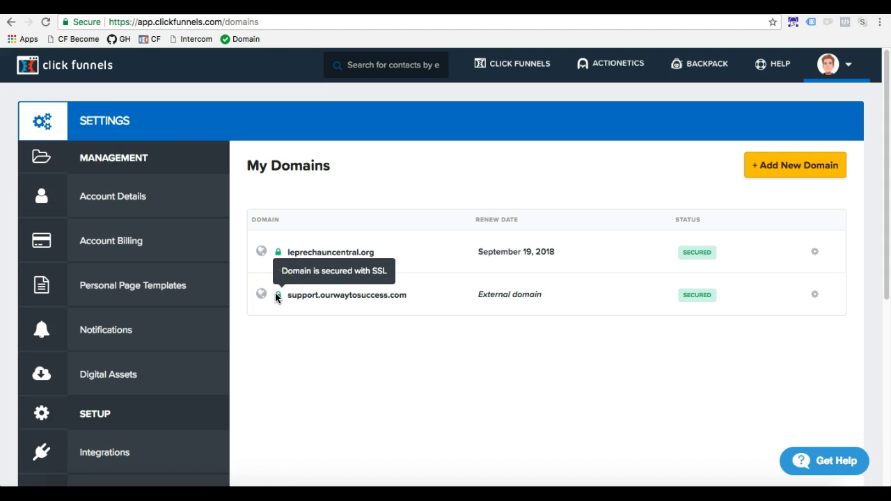
{"action": "left_click", "coordinate": [710, 298]}
{"action": "left_click_drag", "start_coordinate": [710, 298], "coordinate": [676, 300]}
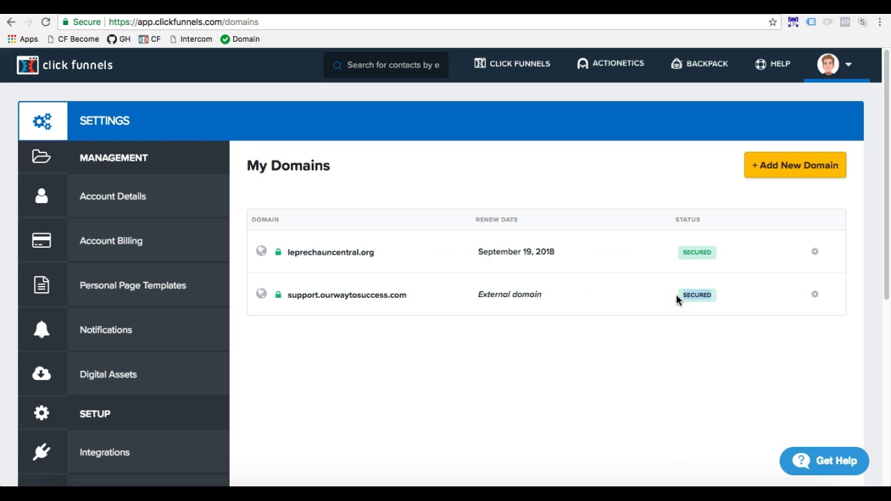
Set the domain of My first funnel to support.ourwaytosuccess.com in its funnel settings and save the update.
{"action": "left_click", "coordinate": [533, 66]}
{"action": "left_click", "coordinate": [527, 97]}
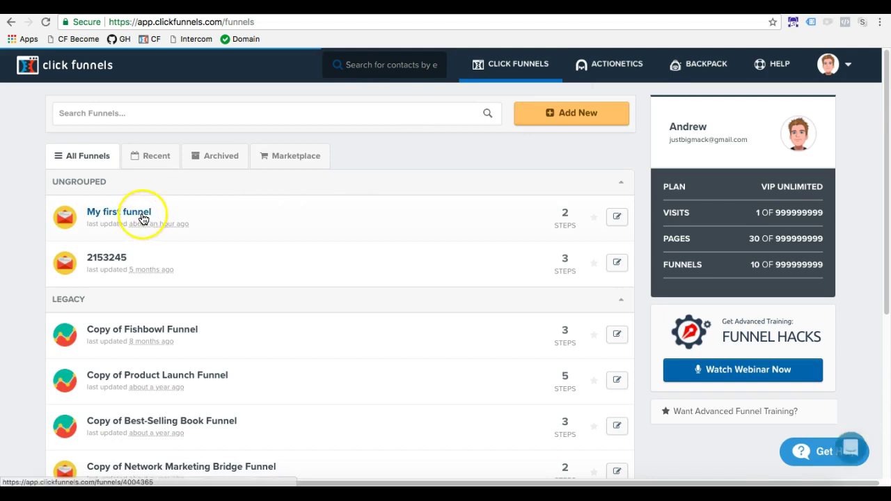
{"action": "left_click", "coordinate": [134, 217]}
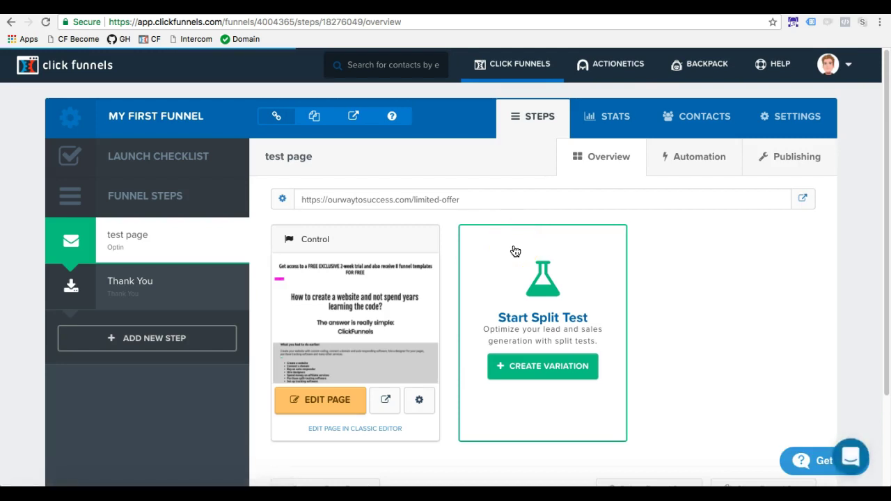
{"action": "left_click", "coordinate": [455, 195]}
{"action": "left_click", "coordinate": [807, 118]}
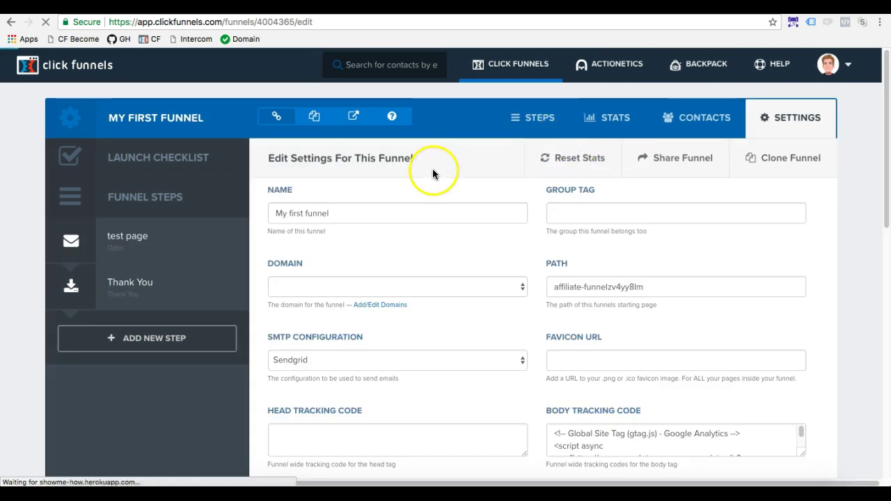
{"action": "left_click", "coordinate": [366, 287]}
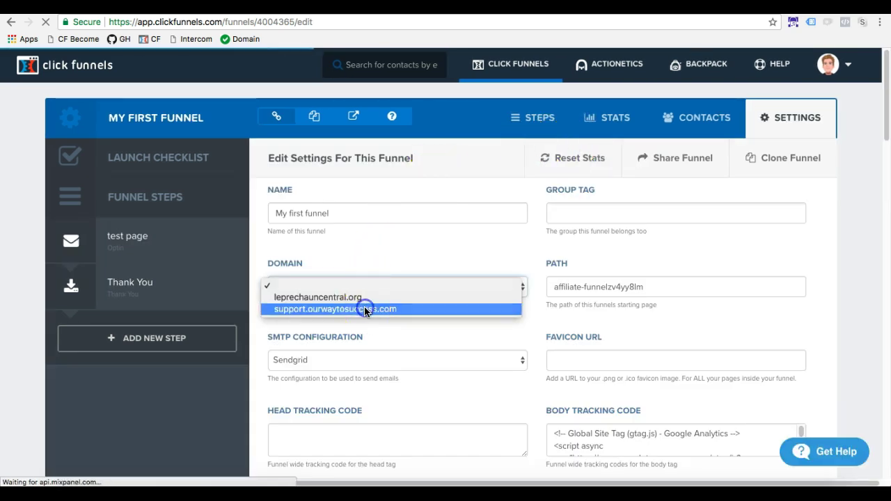
{"action": "left_click", "coordinate": [365, 308]}
{"action": "scroll", "coordinate": [665, 323], "scroll_direction": "down", "scroll_amount": 20}
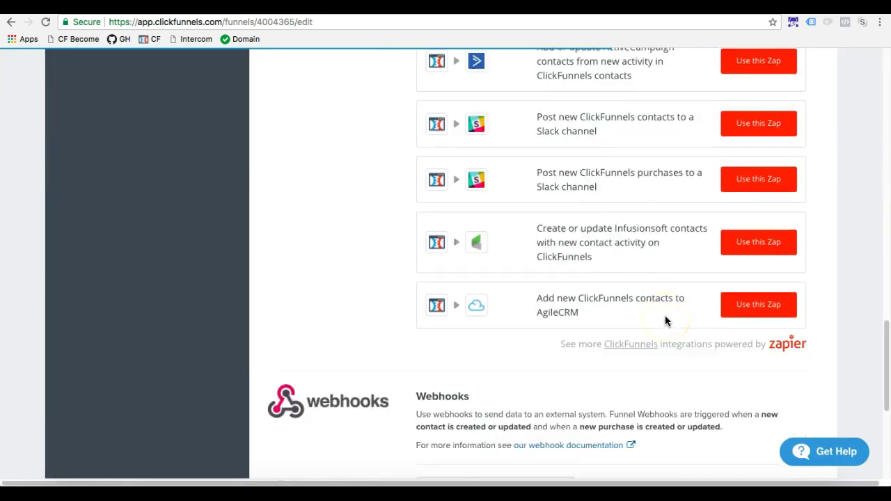
{"action": "left_click", "coordinate": [747, 379]}
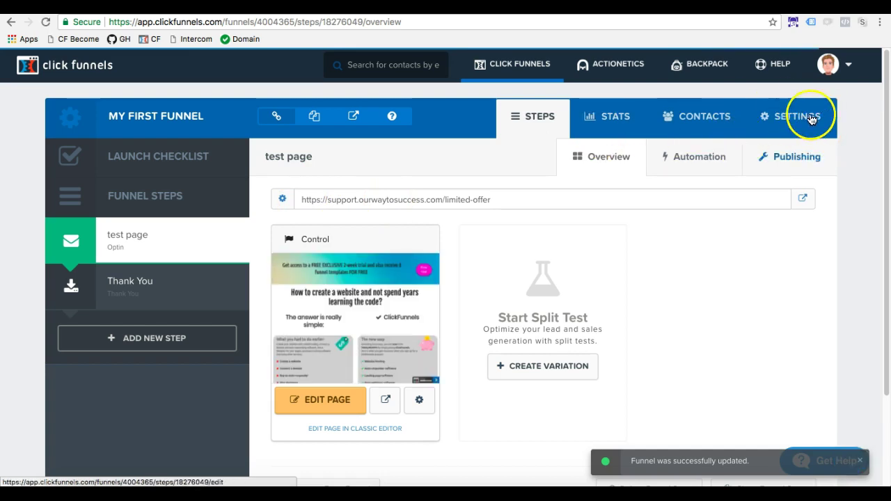
Review the domain chosen in the funnel's settings and return to the test page step's overview.
{"action": "left_click", "coordinate": [805, 118]}
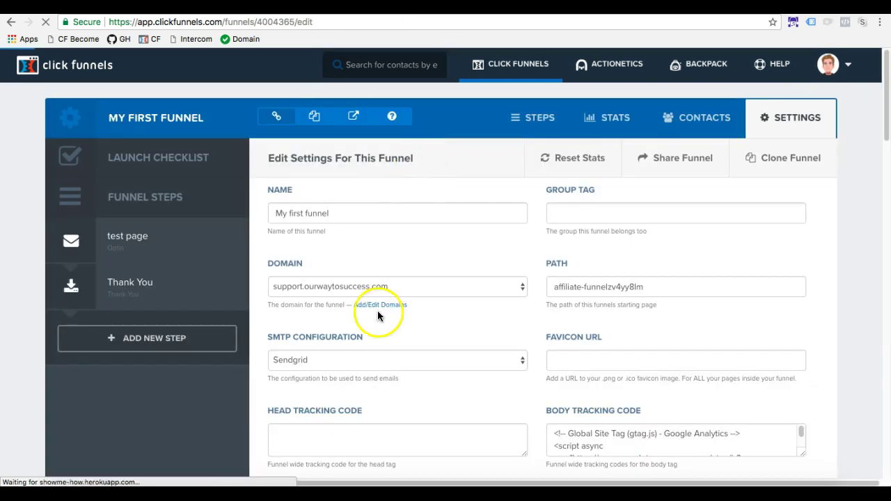
{"action": "left_click", "coordinate": [389, 286]}
{"action": "left_click", "coordinate": [390, 292]}
{"action": "scroll", "coordinate": [439, 317], "scroll_direction": "down", "scroll_amount": 10}
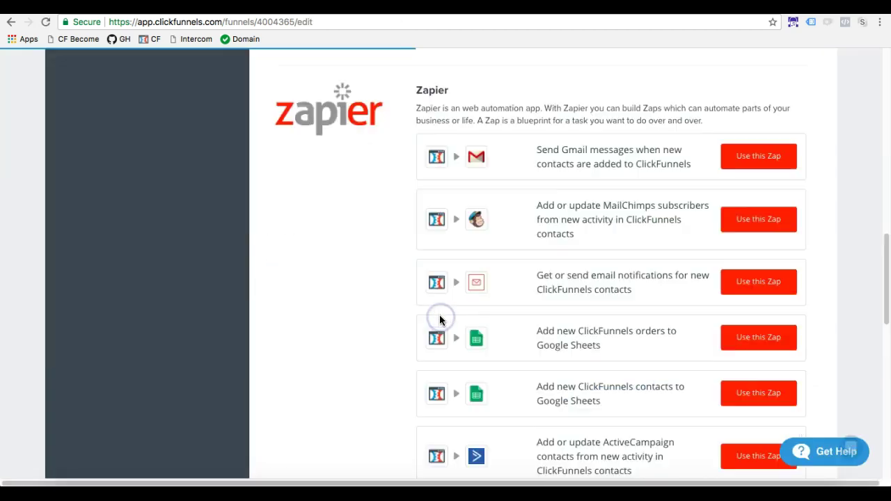
{"action": "scroll", "coordinate": [440, 318], "scroll_direction": "down", "scroll_amount": 5}
{"action": "scroll", "coordinate": [728, 414], "scroll_direction": "up", "scroll_amount": 15}
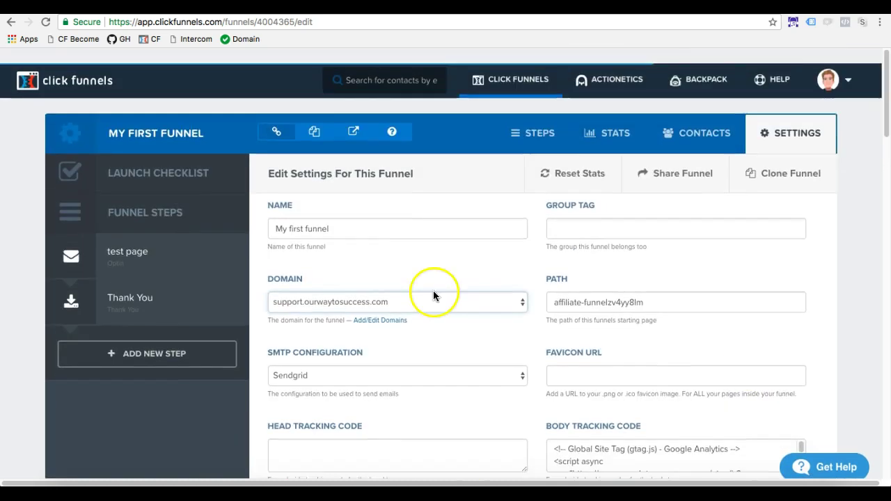
{"action": "scroll", "coordinate": [433, 296], "scroll_direction": "down", "scroll_amount": 1}
{"action": "left_click", "coordinate": [140, 239]}
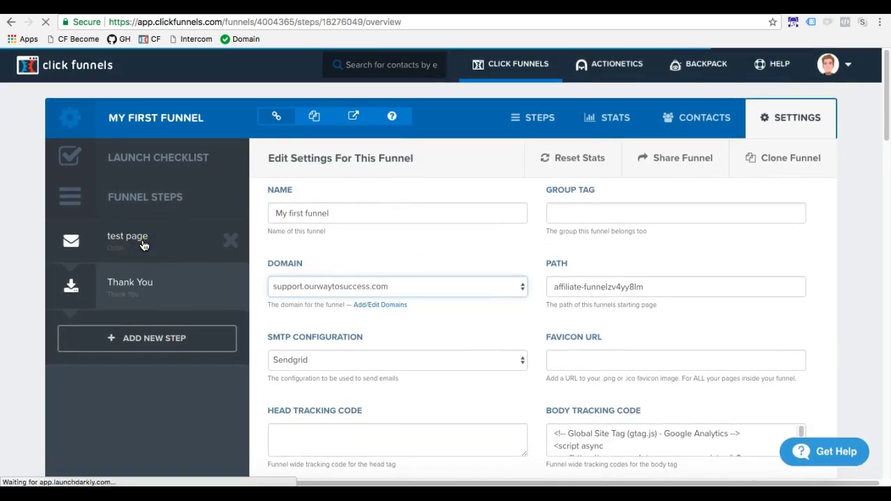
Copy the test page's URL, load it in a private browser window to check the secure connection, and close that window.
{"action": "left_click_drag", "start_coordinate": [495, 201], "coordinate": [303, 204]}
{"action": "key", "text": "ctrl+c"}
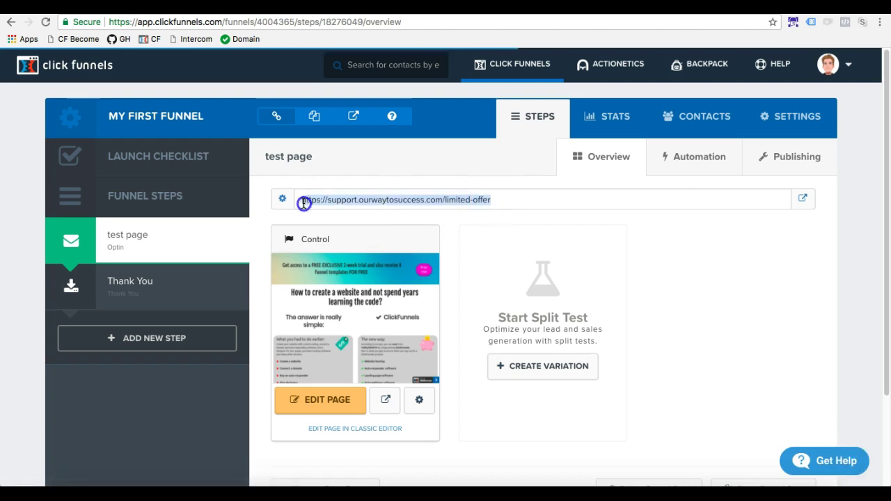
{"action": "key", "text": "ctrl+shift+n"}
{"action": "key", "text": "ctrl+v"}
{"action": "key", "text": "Return"}
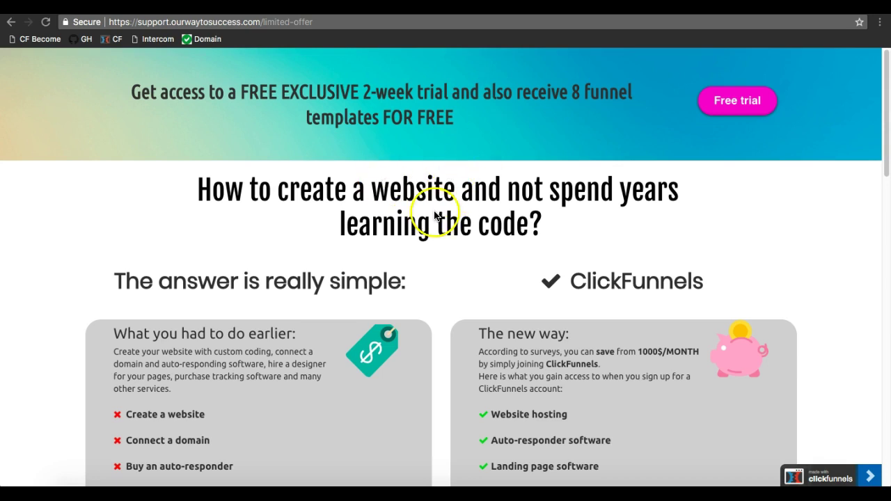
{"action": "left_click", "coordinate": [470, 268]}
{"action": "key", "text": "super+w"}
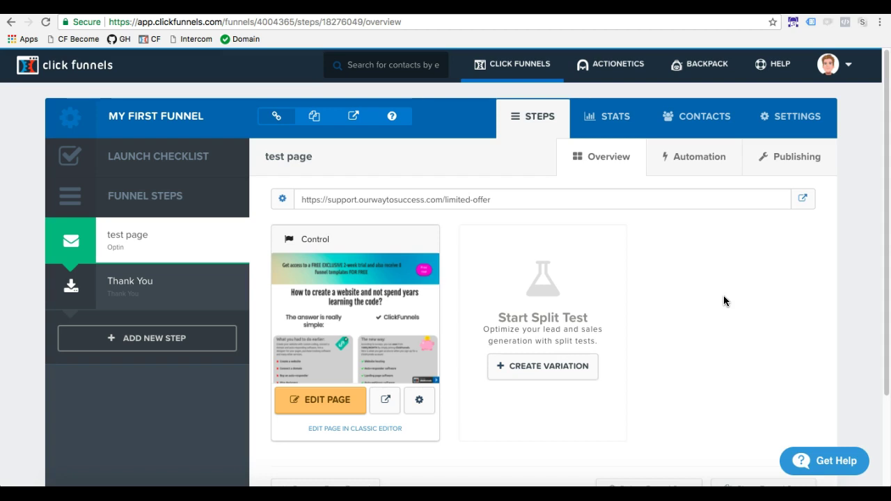
Load the test page's support.ourwaytosuccess.com/limited-offer address in a private window again and look through the whole live page.
{"action": "left_click", "coordinate": [494, 199]}
{"action": "key", "text": "ctrl+c"}
{"action": "key", "text": "ctrl+shift+n"}
{"action": "key", "text": "ctrl+v"}
{"action": "key", "text": "Return"}
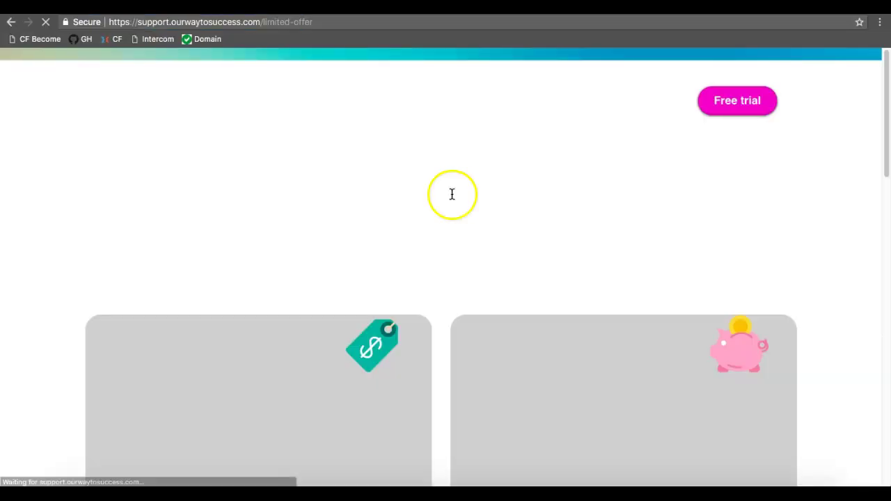
{"action": "scroll", "coordinate": [320, 300], "scroll_direction": "down", "scroll_amount": 20}
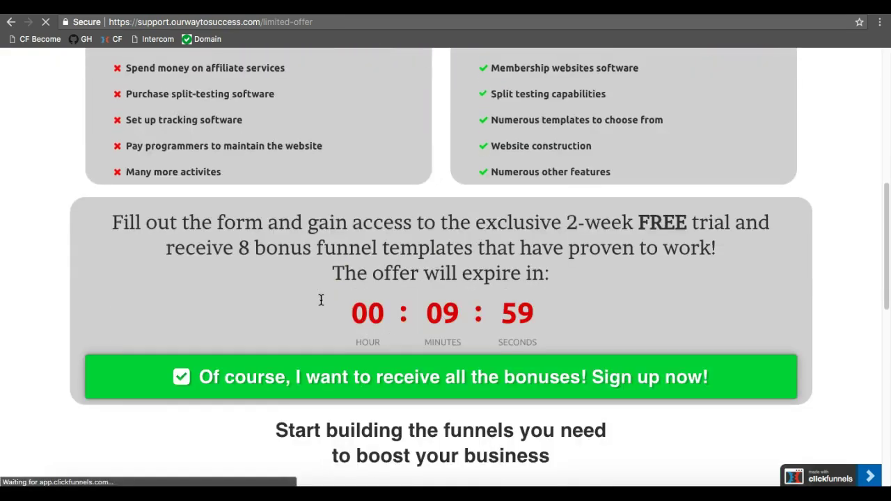
{"action": "scroll", "coordinate": [321, 300], "scroll_direction": "up", "scroll_amount": 20}
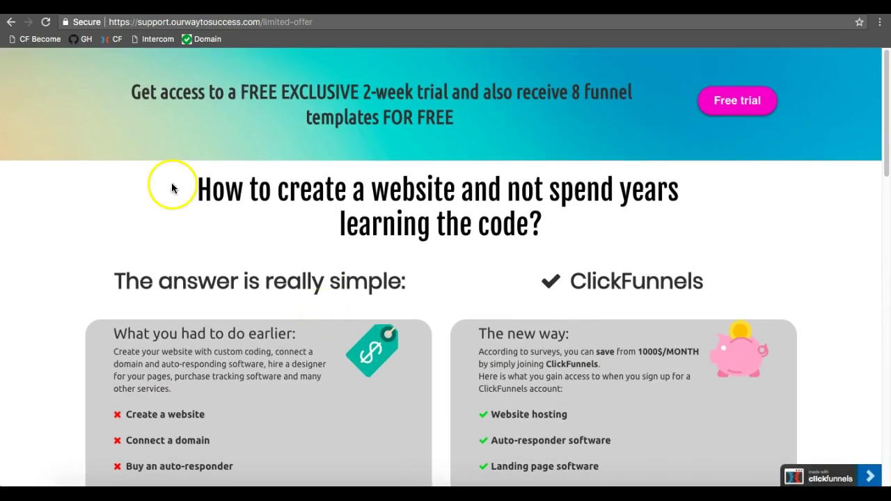
Switch to Cloudflare and review the DNS records, the support CNAME and the assigned nameservers for ourwaytosuccess.com.
{"action": "key", "text": "super+Tab"}
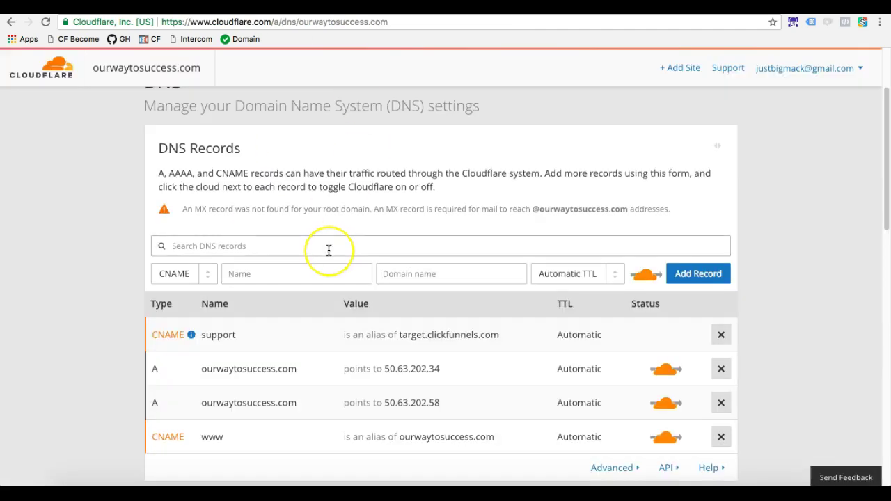
{"action": "scroll", "coordinate": [328, 251], "scroll_direction": "down", "scroll_amount": 1}
{"action": "scroll", "coordinate": [328, 251], "scroll_direction": "down", "scroll_amount": 3}
{"action": "scroll", "coordinate": [328, 250], "scroll_direction": "up", "scroll_amount": 5}
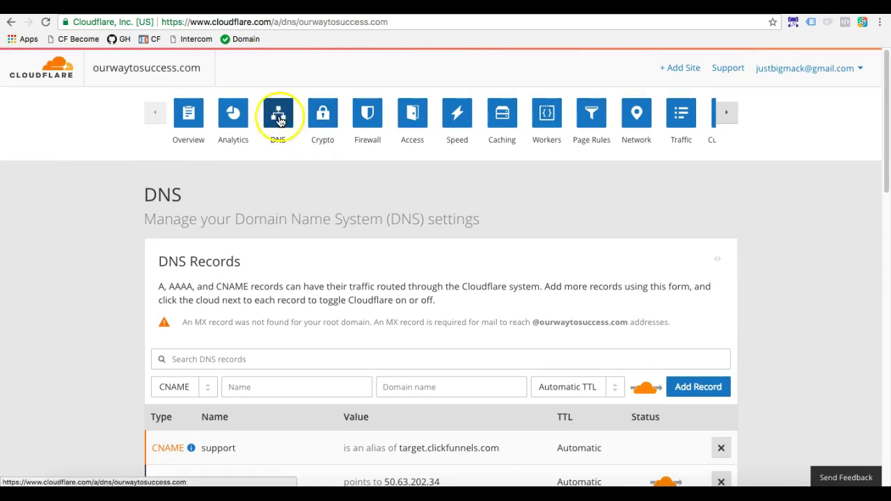
{"action": "scroll", "coordinate": [279, 122], "scroll_direction": "down", "scroll_amount": 5}
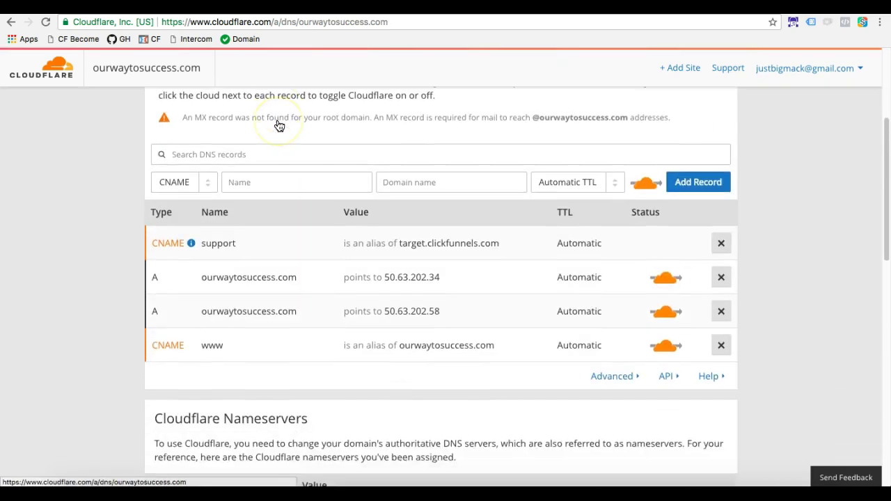
{"action": "scroll", "coordinate": [286, 124], "scroll_direction": "down", "scroll_amount": 4}
{"action": "scroll", "coordinate": [317, 278], "scroll_direction": "down", "scroll_amount": 1}
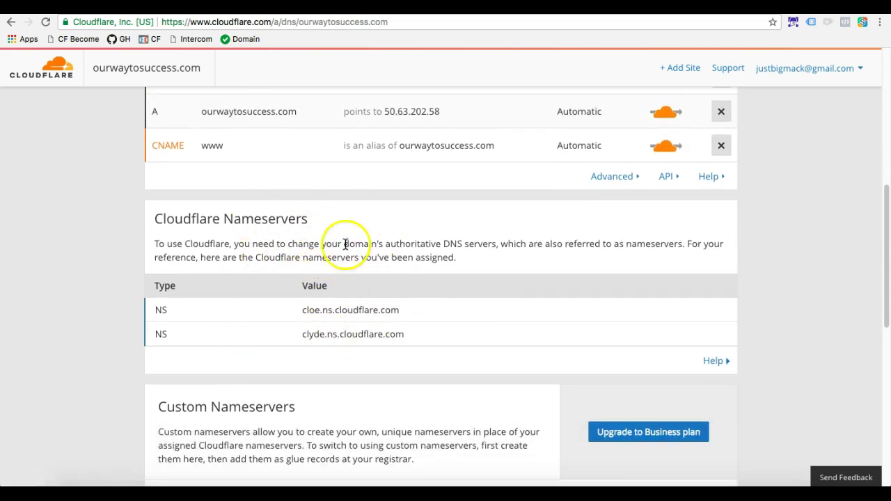
{"action": "scroll", "coordinate": [350, 308], "scroll_direction": "up", "scroll_amount": 9}
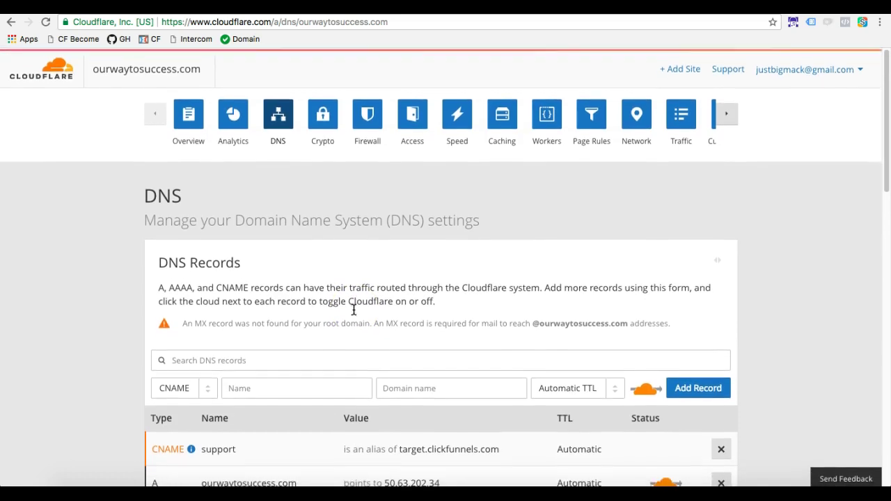
{"action": "scroll", "coordinate": [298, 193], "scroll_direction": "down", "scroll_amount": 1}
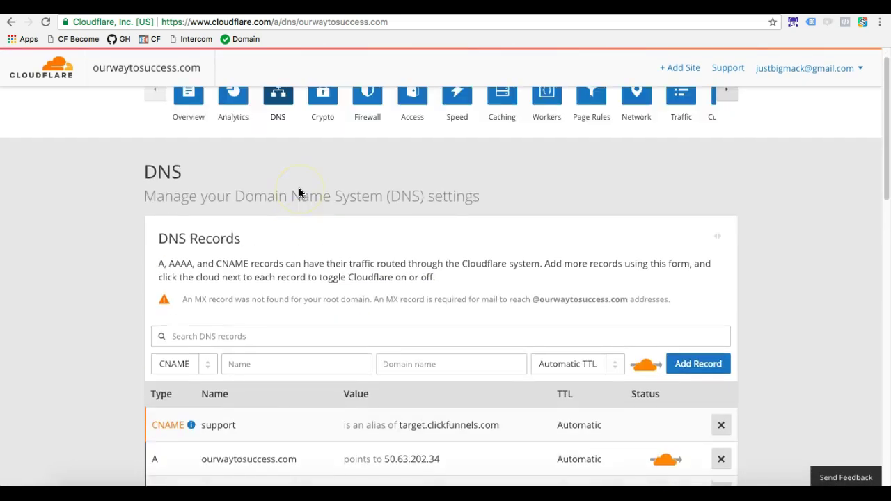
{"action": "scroll", "coordinate": [296, 236], "scroll_direction": "down", "scroll_amount": 5}
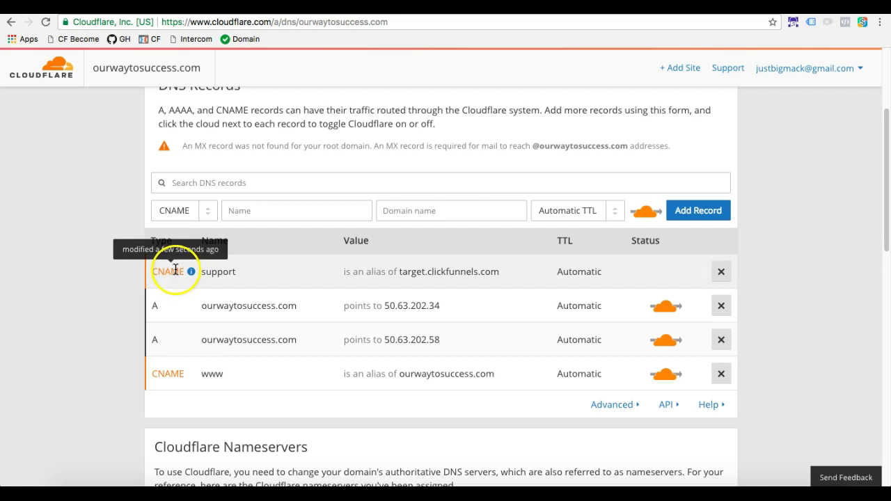
{"action": "scroll", "coordinate": [375, 184], "scroll_direction": "up", "scroll_amount": 3}
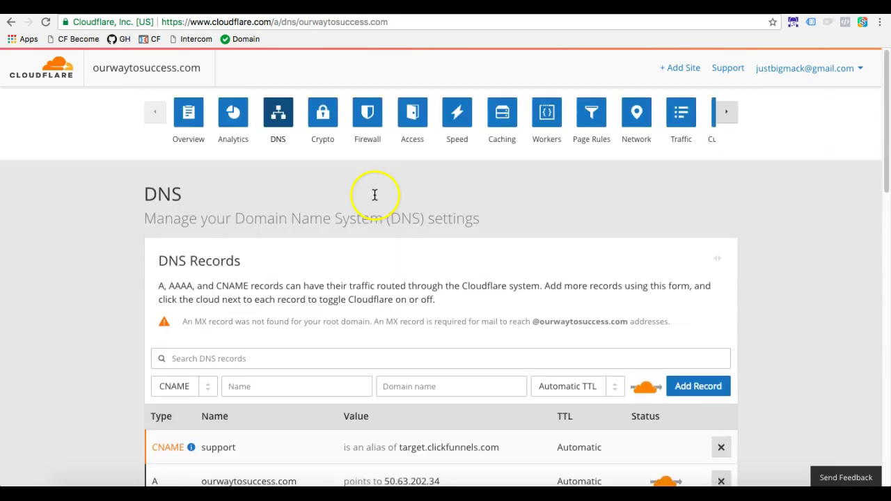
Switch back to ClickFunnels and open the account's domain list to review the connected domains.
{"action": "key", "text": "ctrl+Tab"}
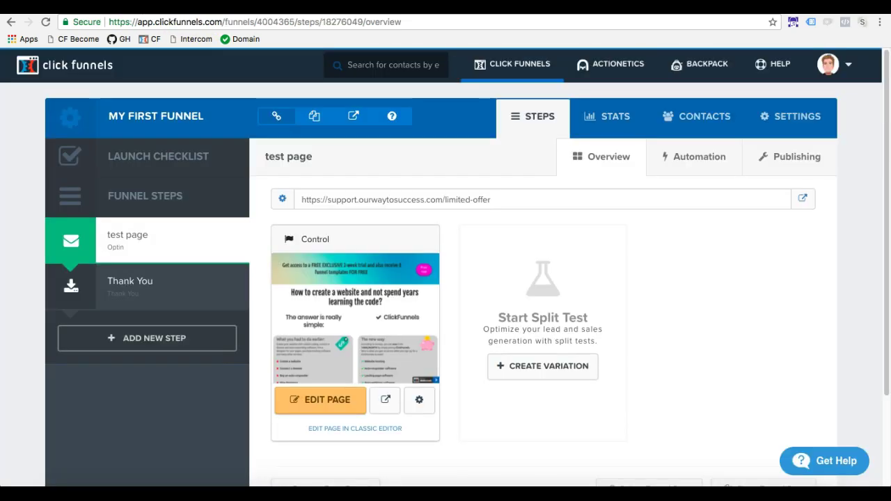
{"action": "left_click", "coordinate": [832, 64]}
{"action": "left_click", "coordinate": [824, 153]}
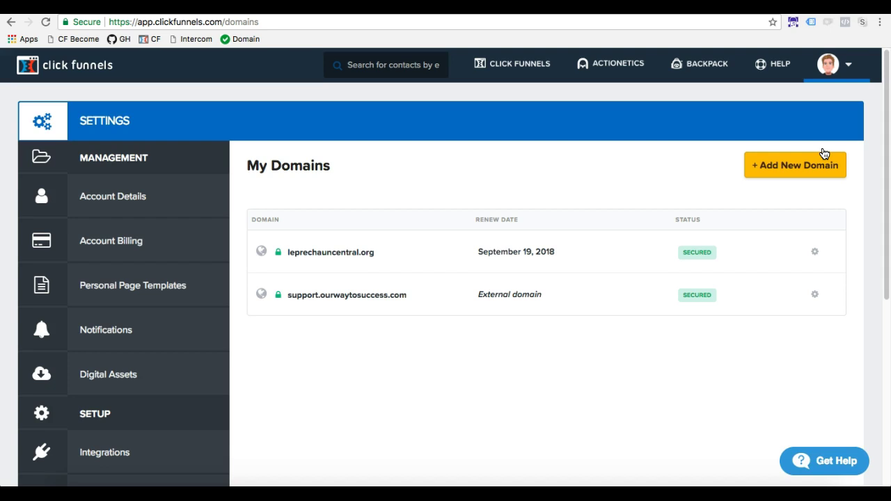
{"action": "mouse_move", "coordinate": [589, 78]}
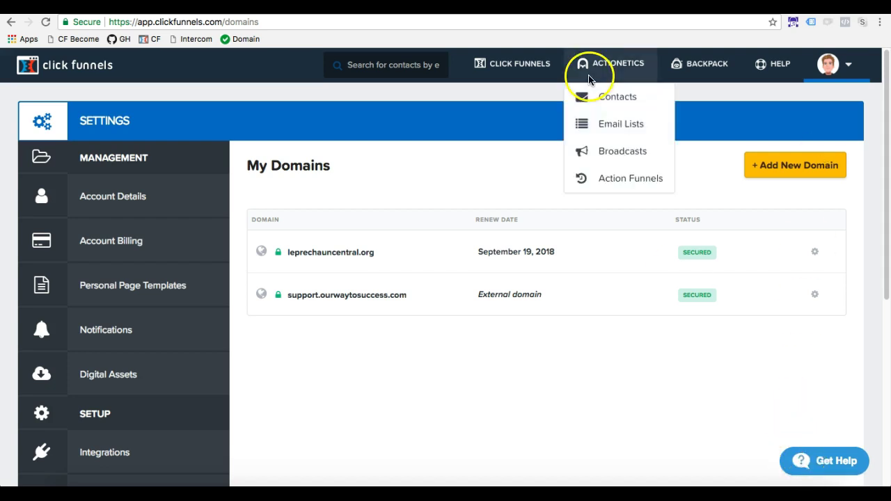